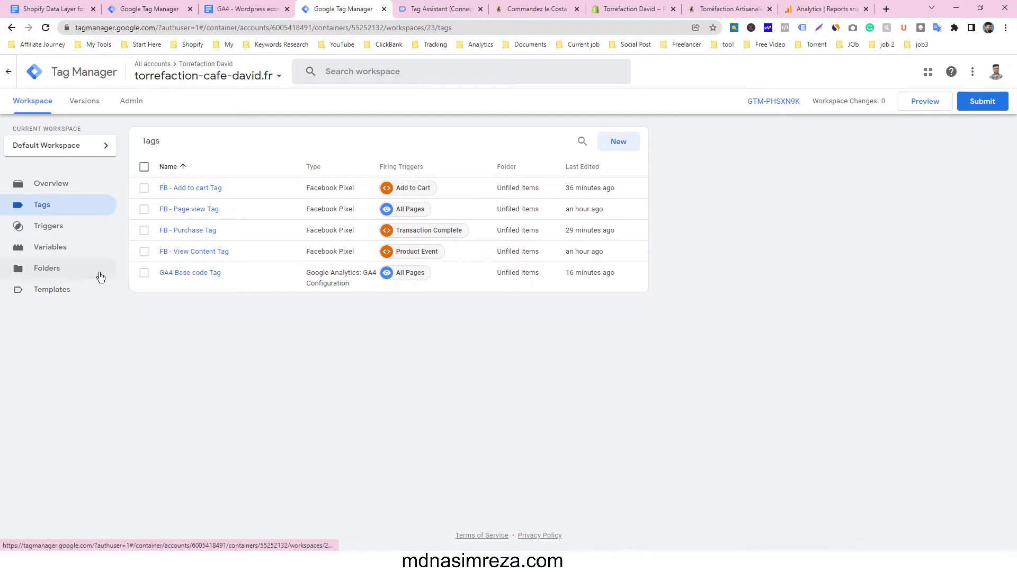
# Inspect the view_item data layer in Tag Assistant, locating the Costa Rica Tarrazu product under eventModel.items.
pyautogui.click(76, 253)
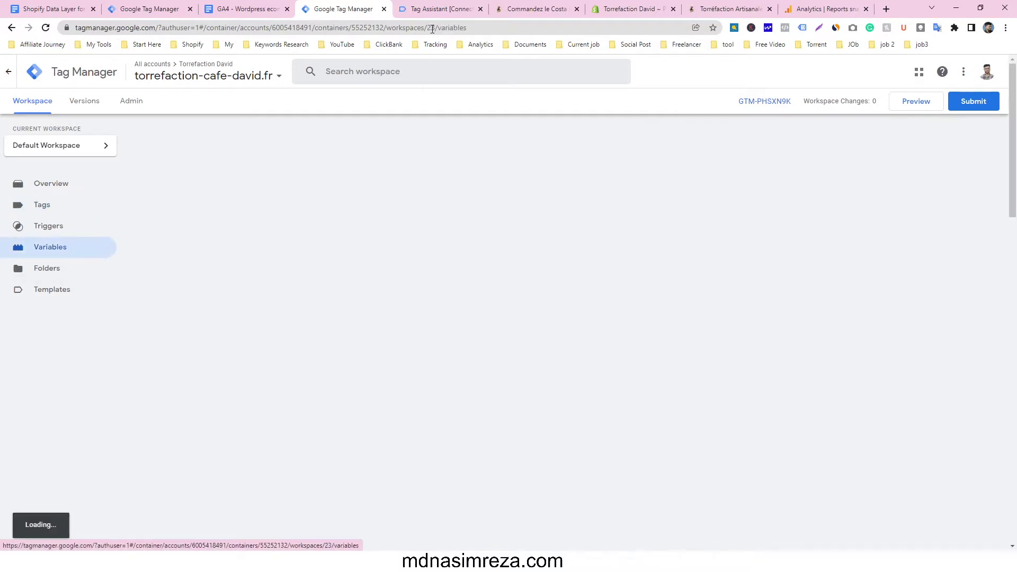
pyautogui.hotkey('ctrl', 'Tab')
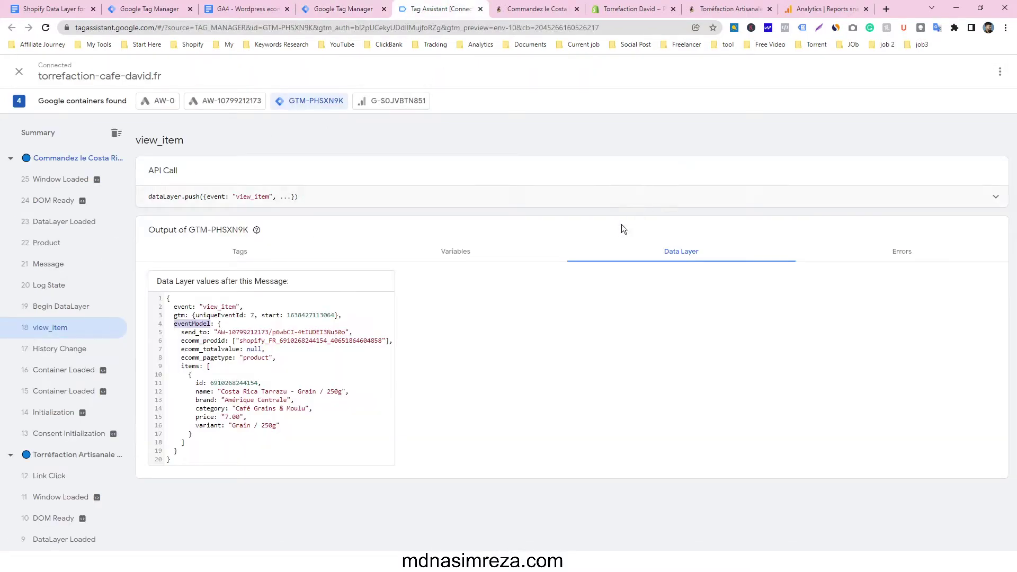
pyautogui.click(546, 9)
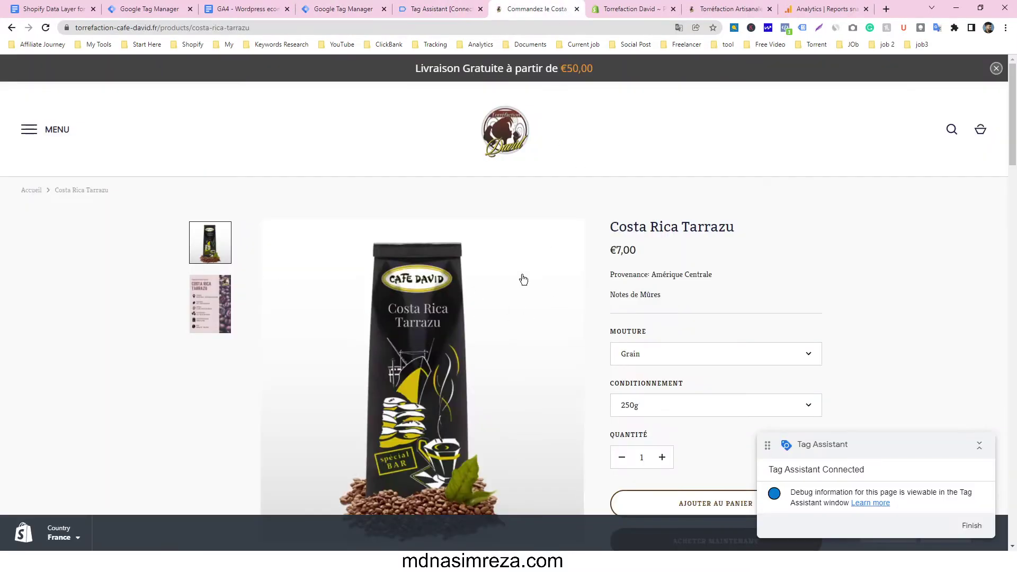
pyautogui.click(445, 8)
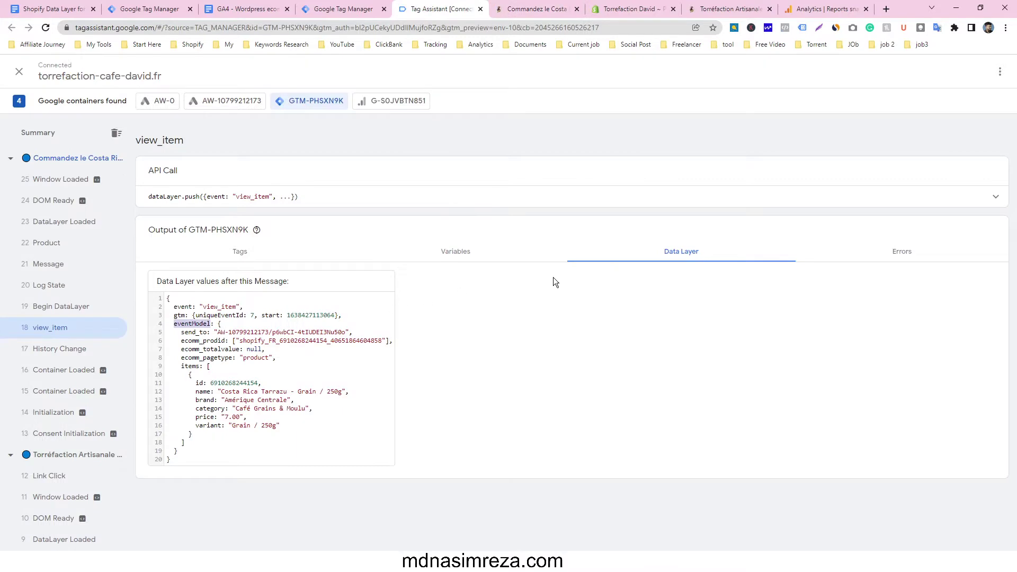
pyautogui.click(190, 324)
pyautogui.moveTo(179, 324); pyautogui.dragTo(210, 324)
pyautogui.moveTo(182, 366); pyautogui.dragTo(197, 366)
pyautogui.click(215, 350)
pyautogui.click(345, 9)
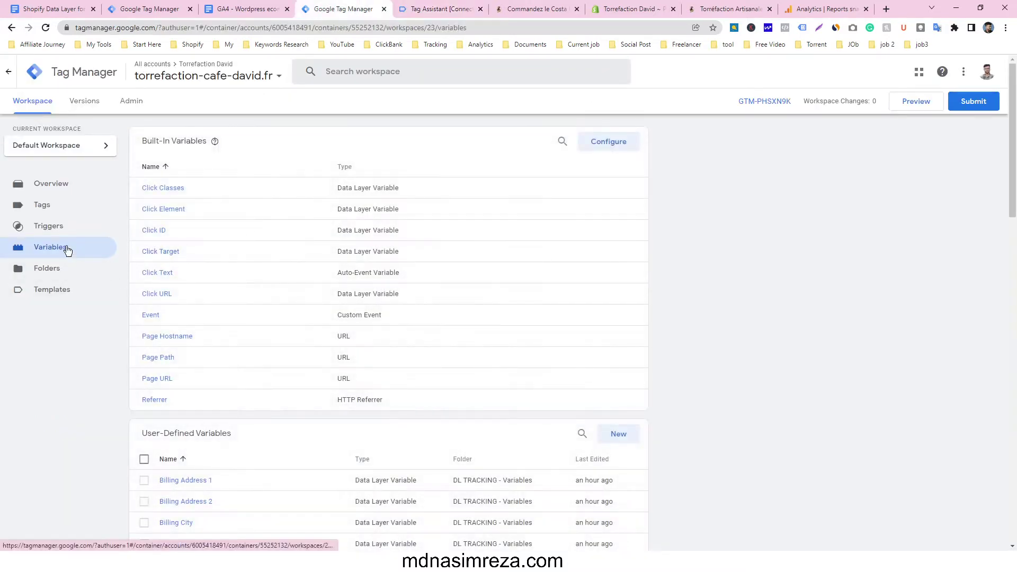
# Create a new user-defined variable of type Data Layer Variable.
pyautogui.scroll(-2, 216, 277)
pyautogui.scroll(2, 223, 278)
pyautogui.scroll(-5, 223, 275)
pyautogui.click(608, 168)
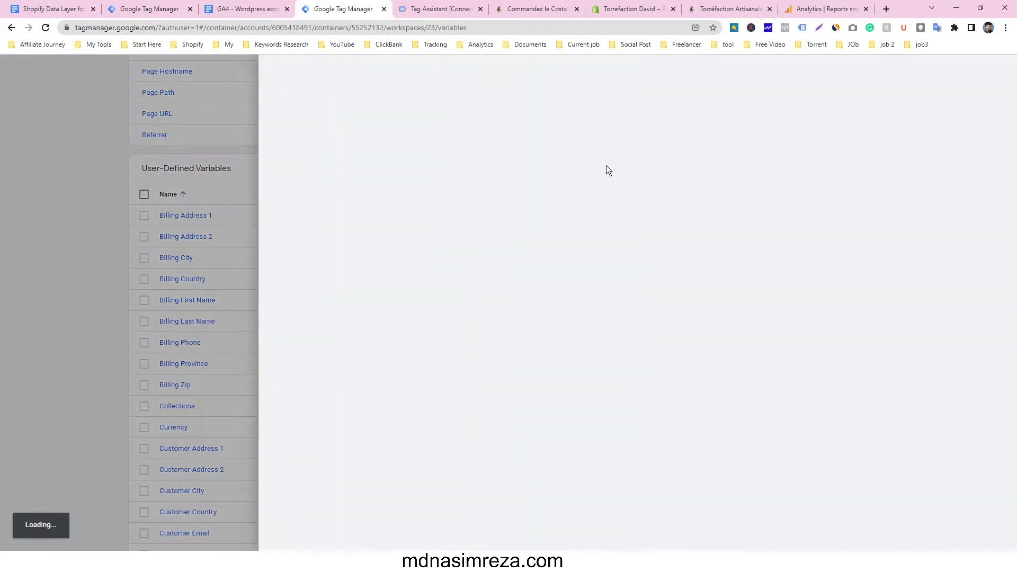
pyautogui.click(543, 168)
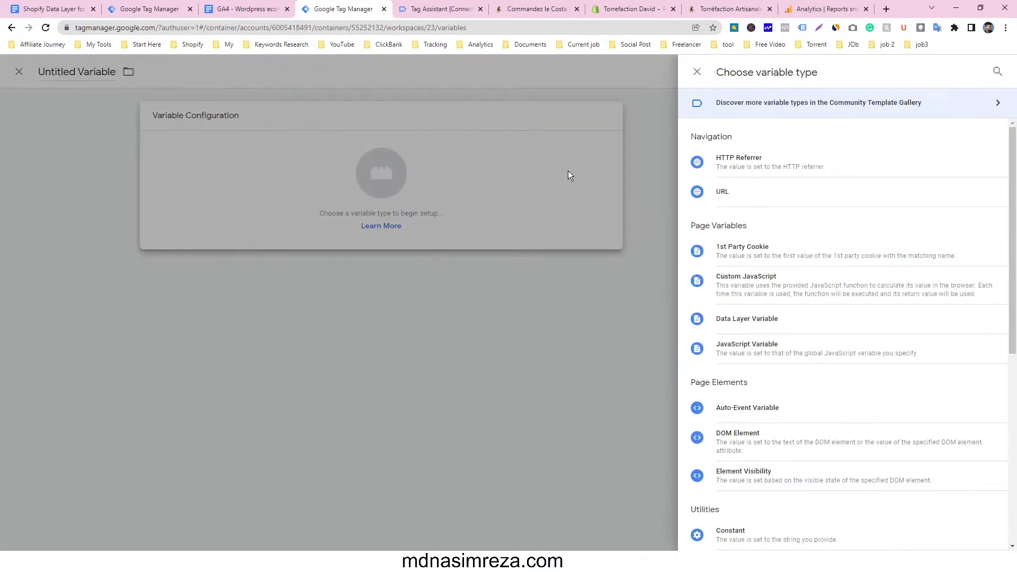
pyautogui.scroll(-3, 834, 253)
pyautogui.scroll(-1, 831, 257)
pyautogui.scroll(-2, 828, 262)
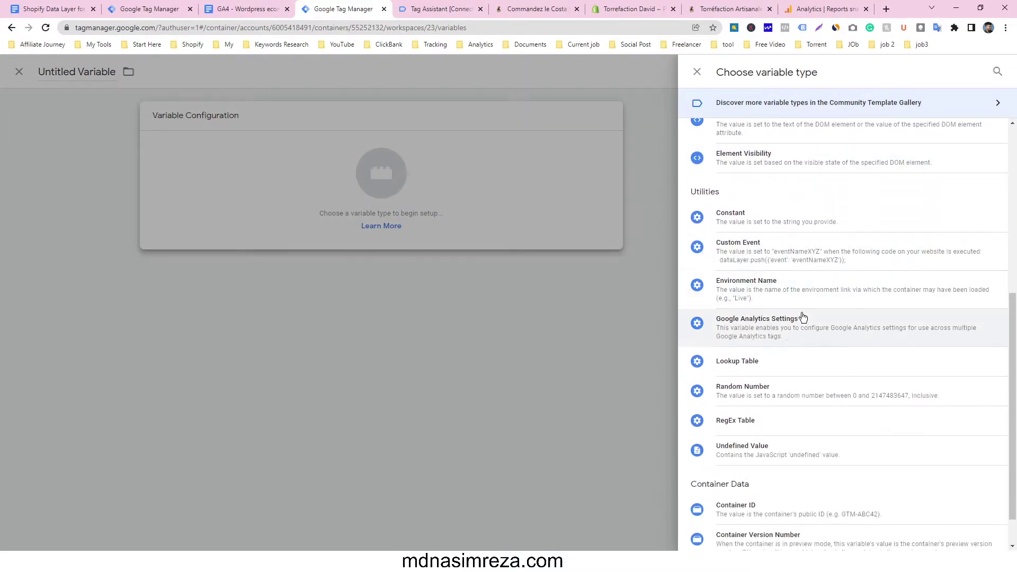
pyautogui.scroll(-1, 813, 350)
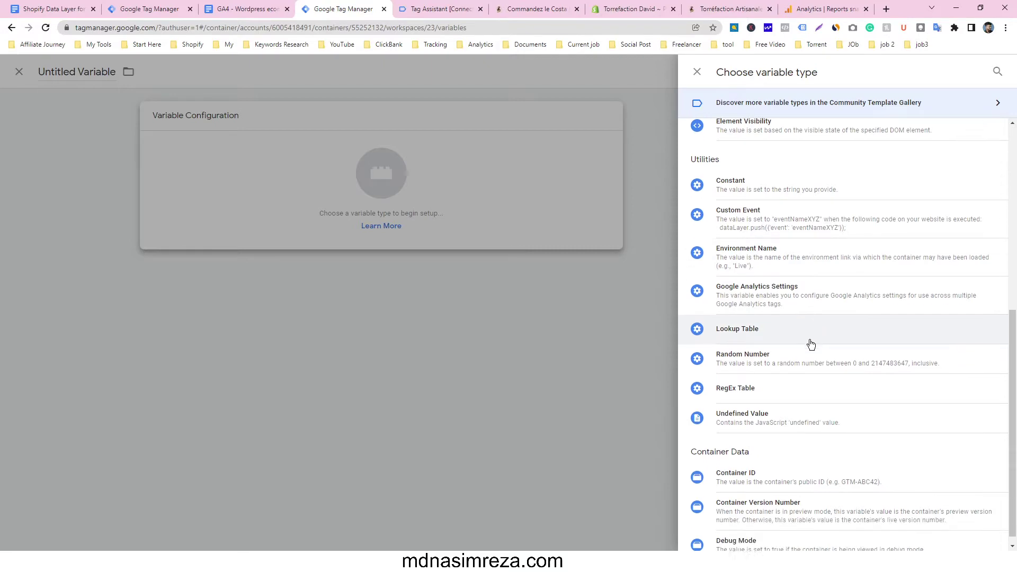
pyautogui.scroll(5, 808, 316)
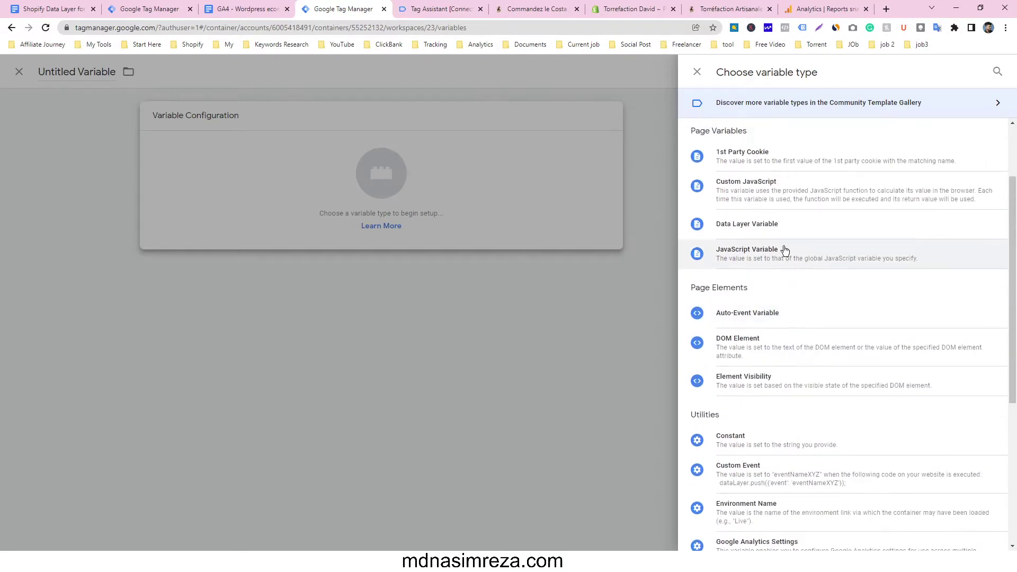
pyautogui.click(777, 223)
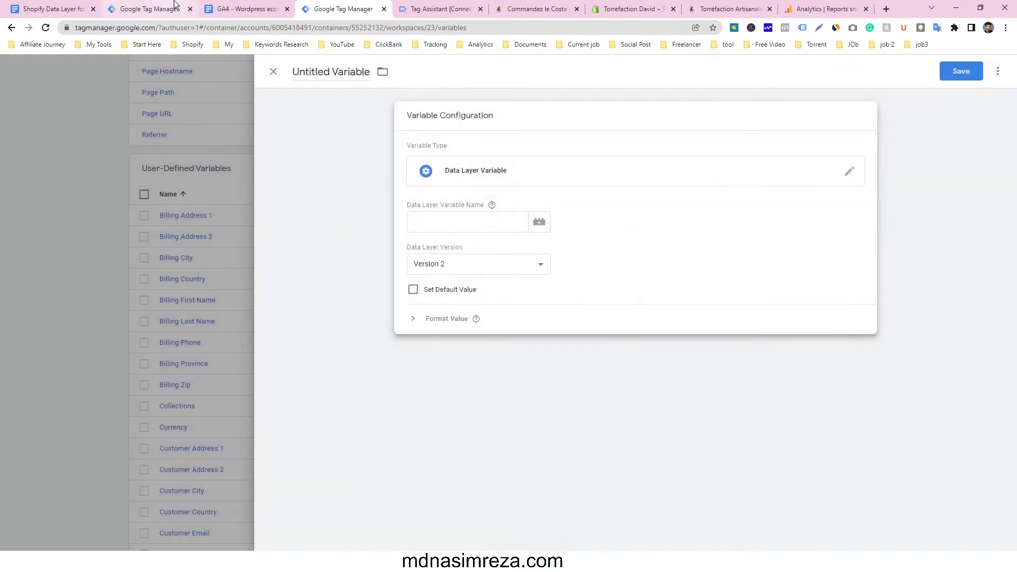
# Set the data layer variable name to eventModel.items, copied from the setup notes.
pyautogui.click(233, 9)
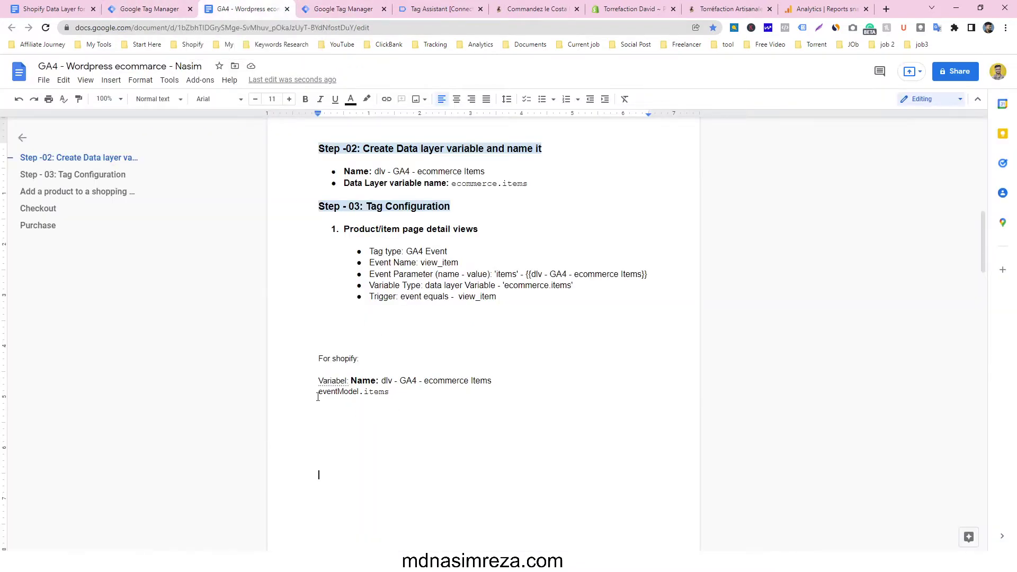
pyautogui.moveTo(318, 397); pyautogui.dragTo(388, 393)
pyautogui.hotkey('ctrl', 'c')
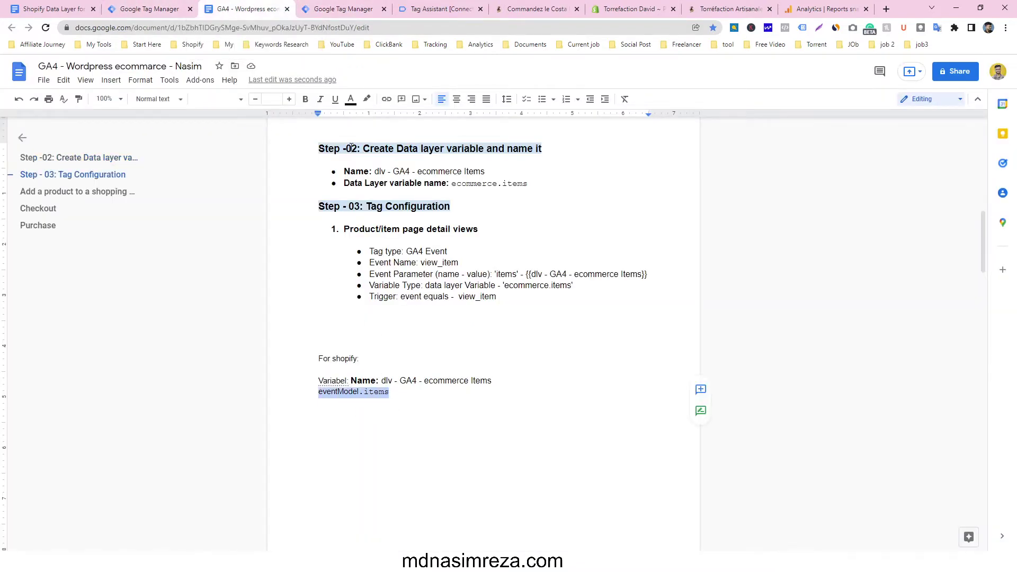
pyautogui.click(343, 9)
pyautogui.click(458, 222)
pyautogui.hotkey('ctrl', 'v')
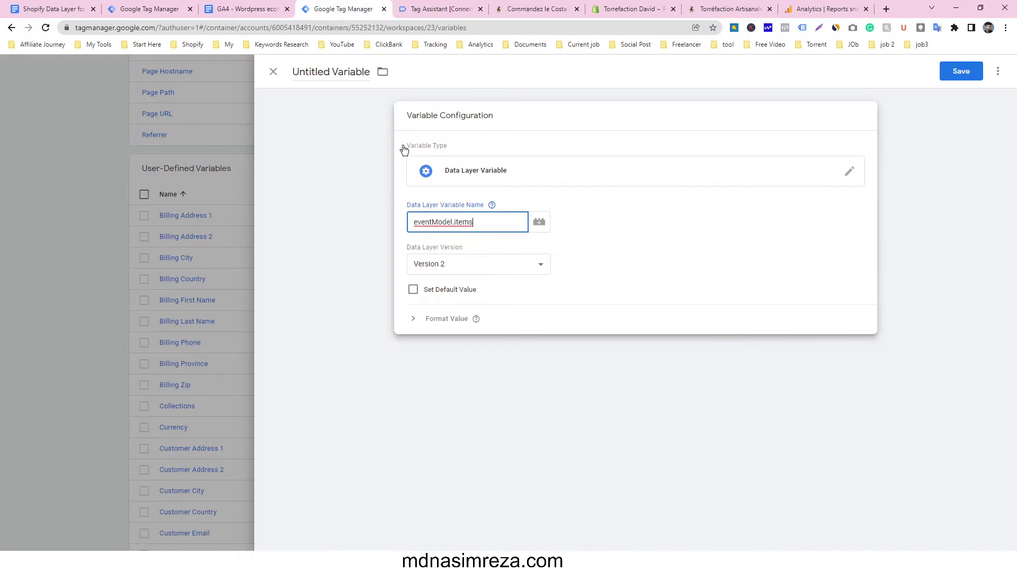
# Name the variable 'dlv - GA4 - ecommerce Items' and save it.
pyautogui.click(233, 9)
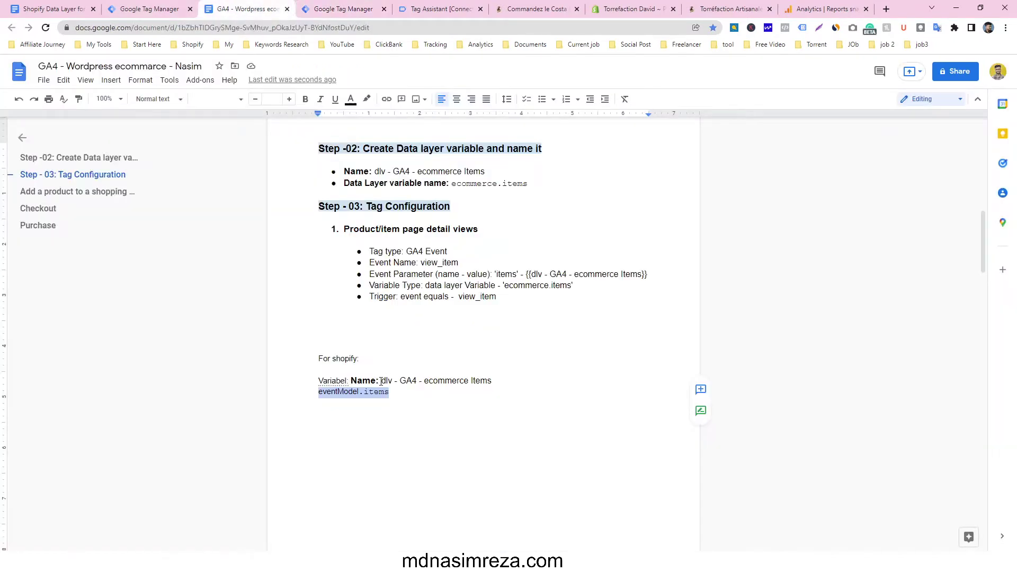
pyautogui.moveTo(381, 381); pyautogui.dragTo(479, 368)
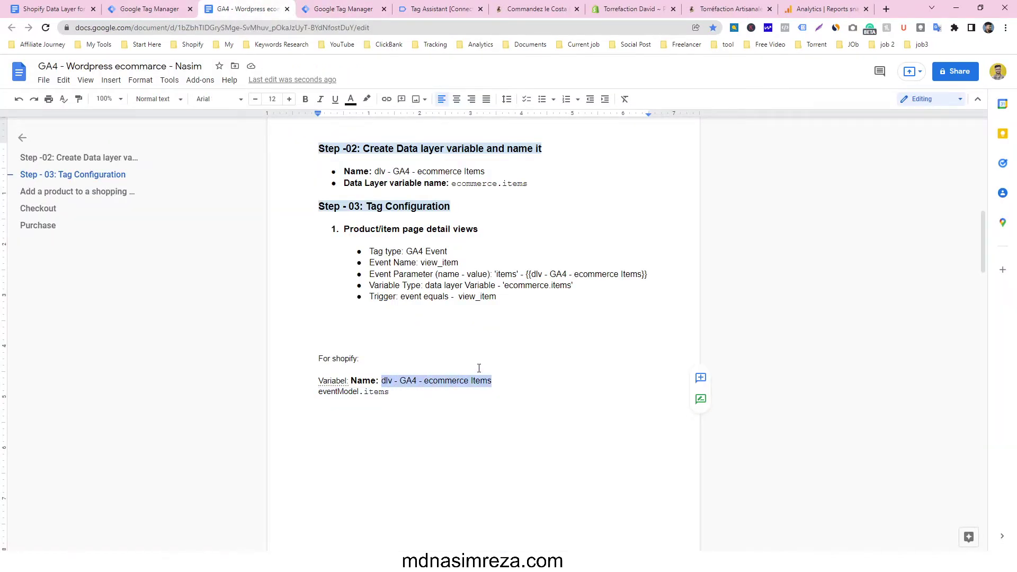
pyautogui.click(301, 7)
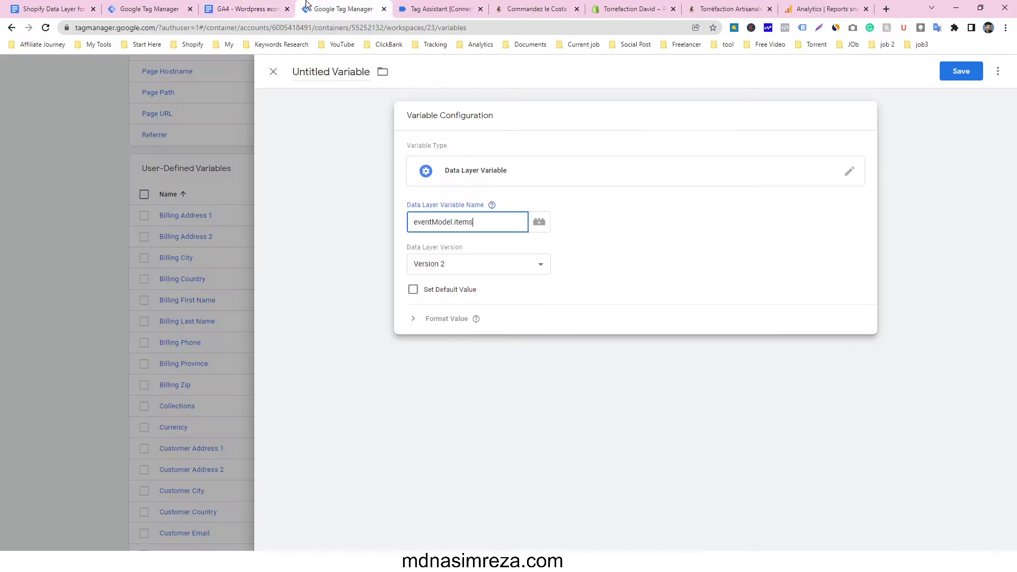
pyautogui.click(347, 73)
pyautogui.write('dlv - GA4 - ecommerce Items')
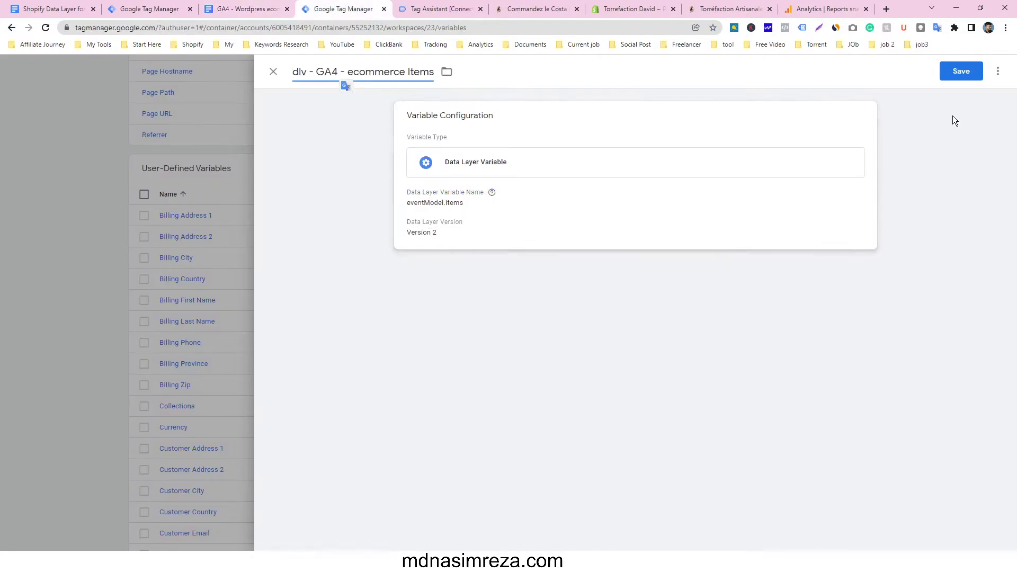
pyautogui.click(962, 71)
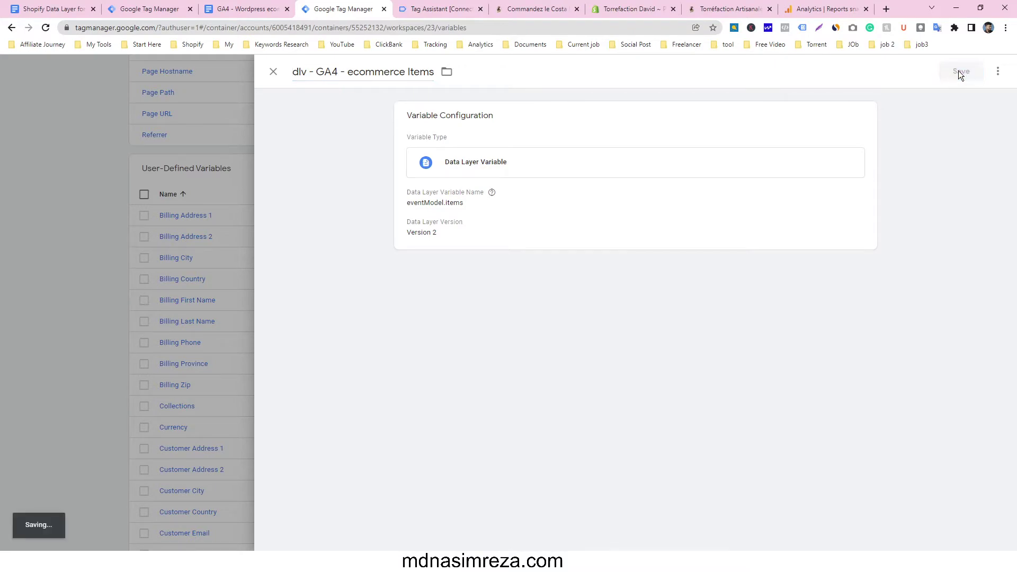
pyautogui.scroll(5, 519, 215)
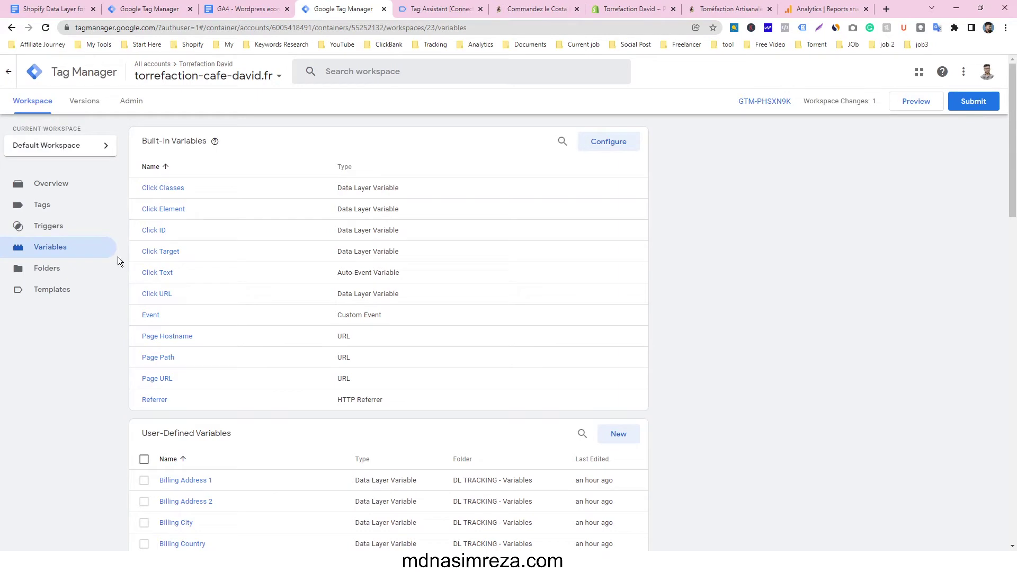
pyautogui.click(67, 227)
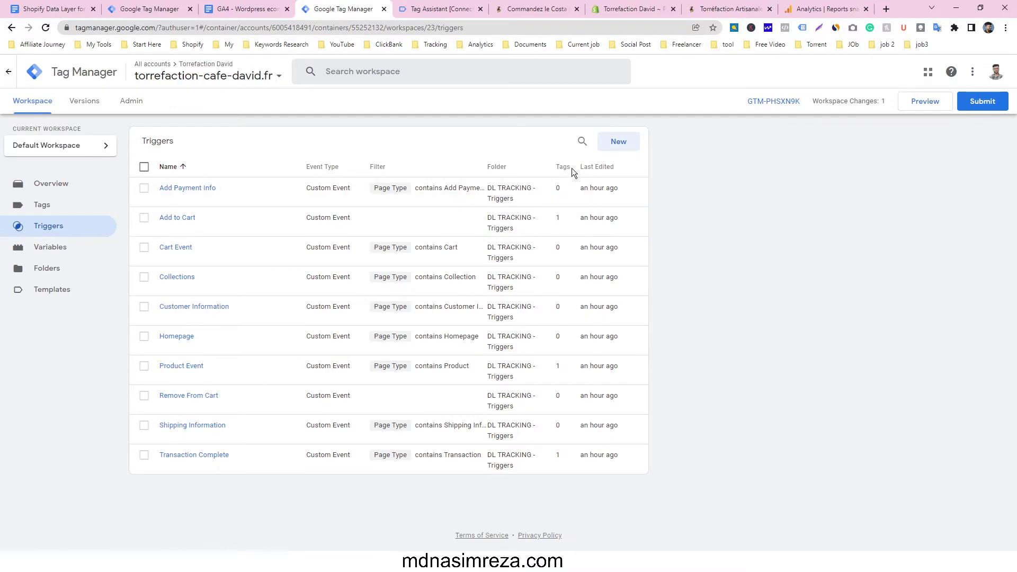
# Create a new trigger of type Custom Event.
pyautogui.click(633, 147)
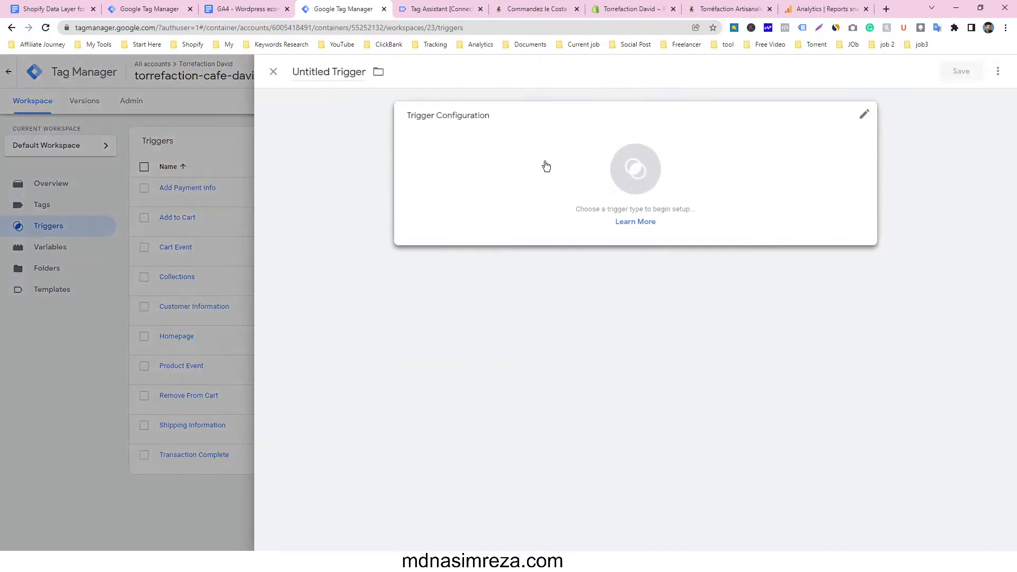
pyautogui.click(543, 166)
pyautogui.scroll(-1, 738, 323)
pyautogui.scroll(-2, 741, 371)
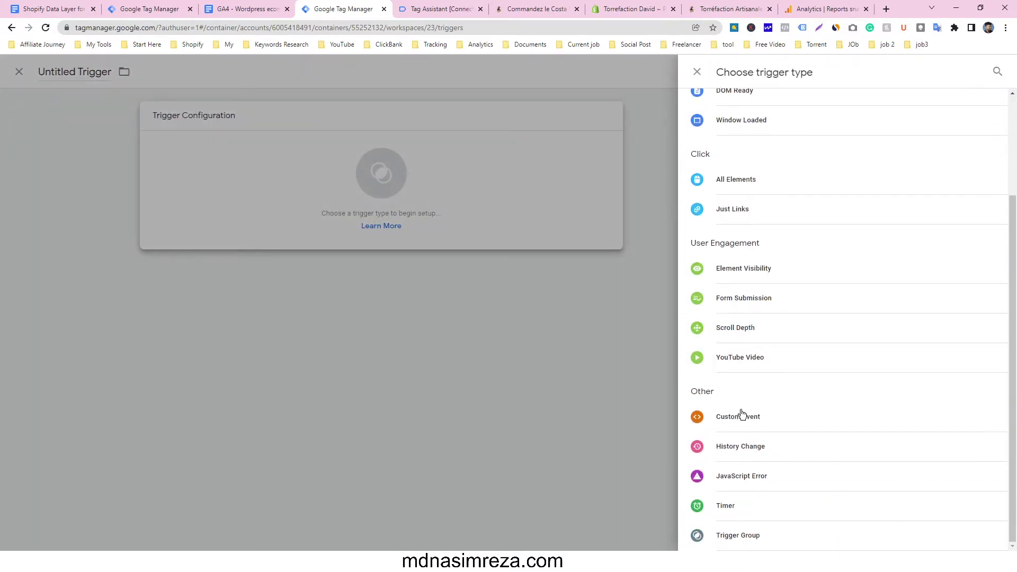
pyautogui.click(740, 415)
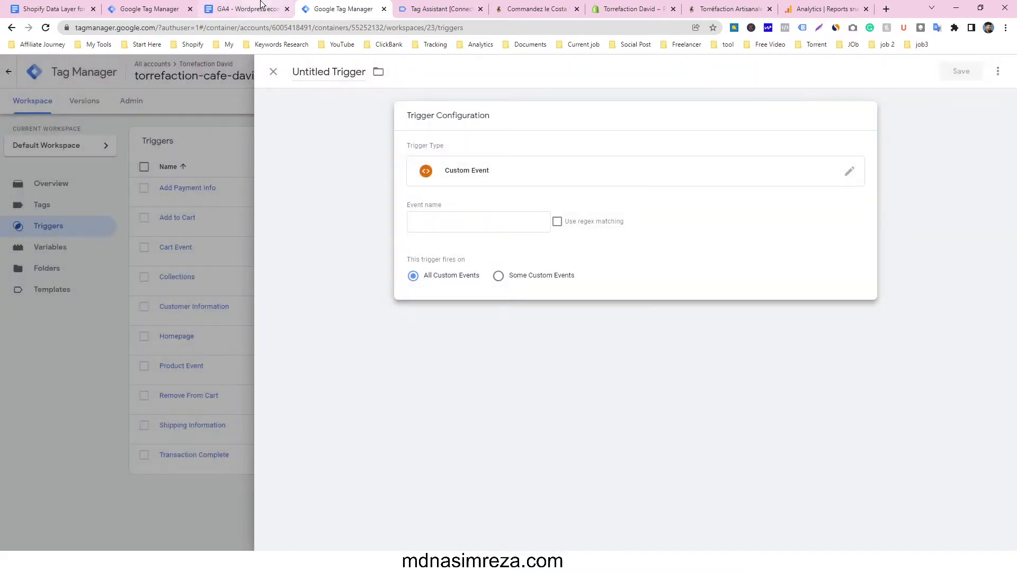
# Set the trigger's event name to view_item, checked against Tag Assistant's data layer push.
pyautogui.click(254, 9)
pyautogui.moveTo(422, 263); pyautogui.dragTo(459, 262)
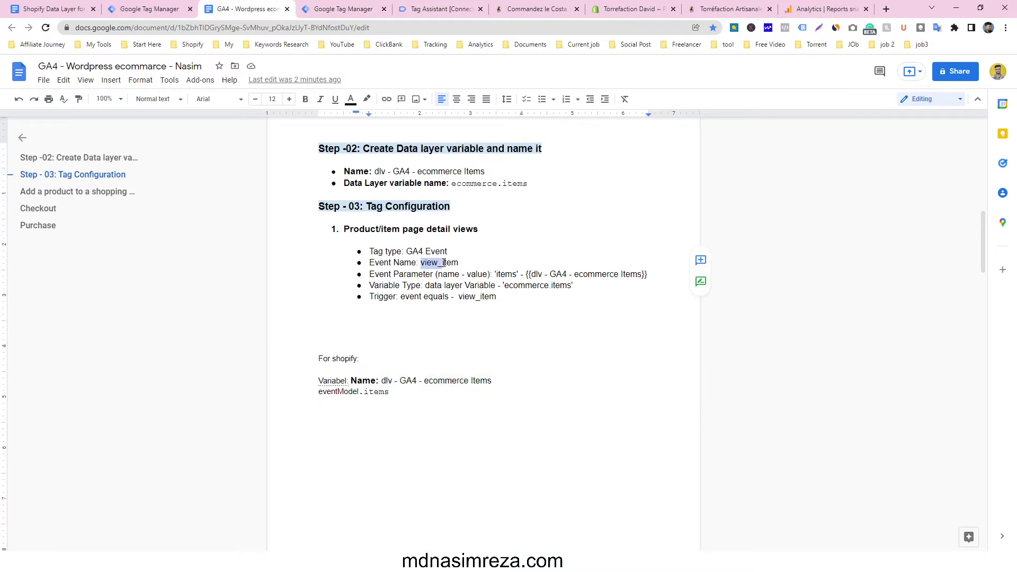
pyautogui.click(347, 4)
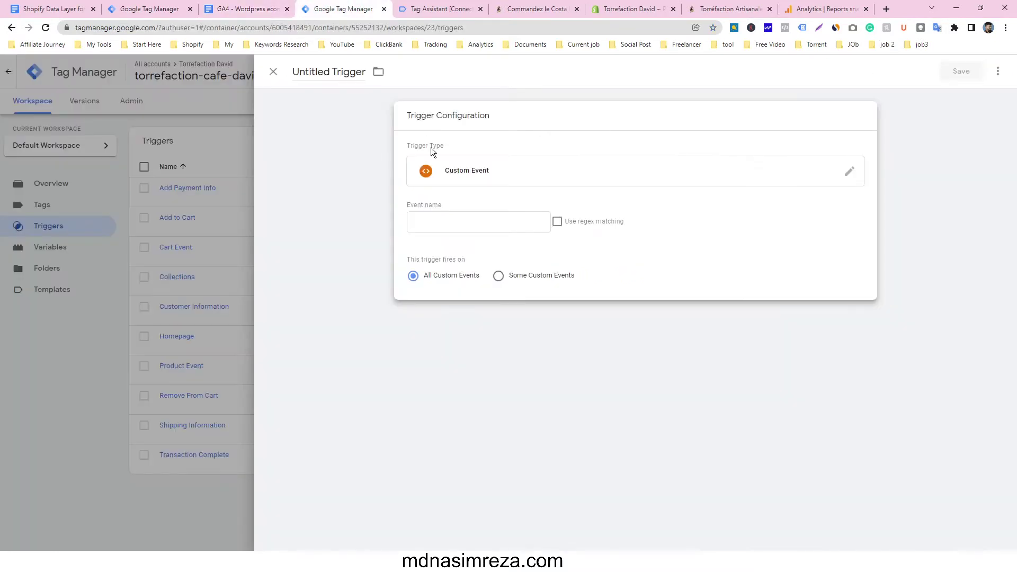
pyautogui.click(452, 226)
pyautogui.write('view_item')
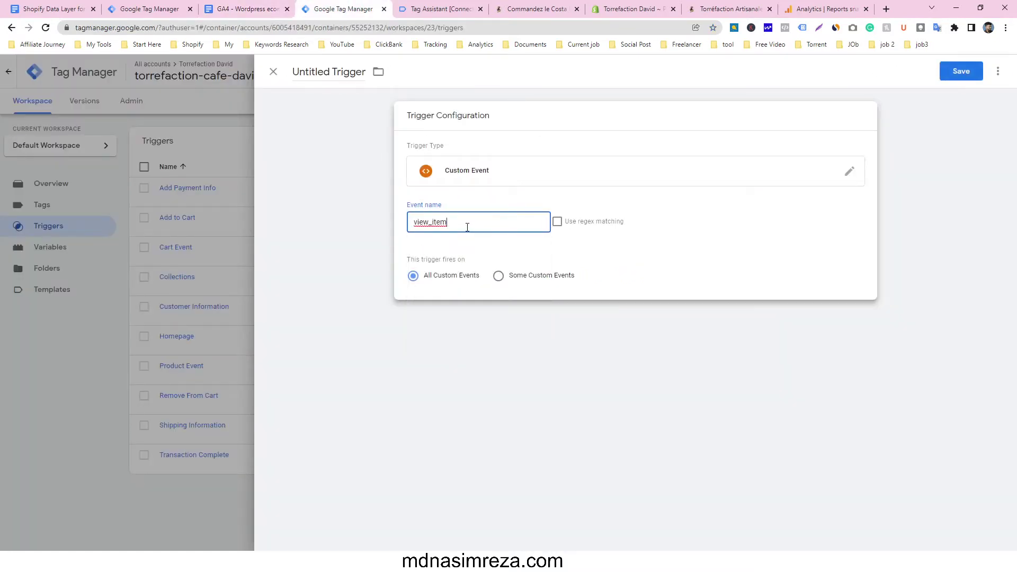
pyautogui.click(445, 9)
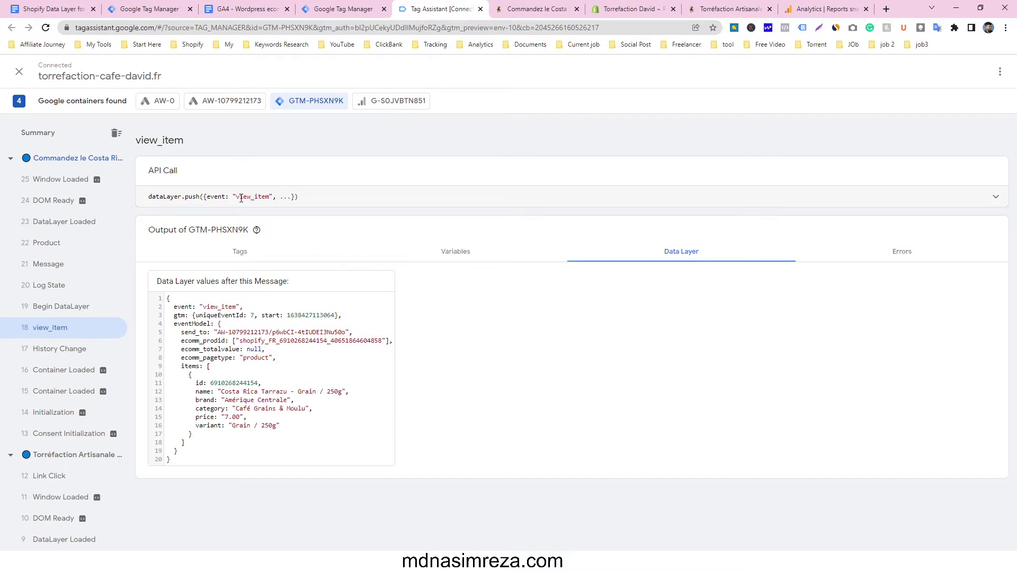
pyautogui.moveTo(241, 198); pyautogui.dragTo(274, 196)
pyautogui.hotkey('ctrl', 'c')
pyautogui.click(342, 8)
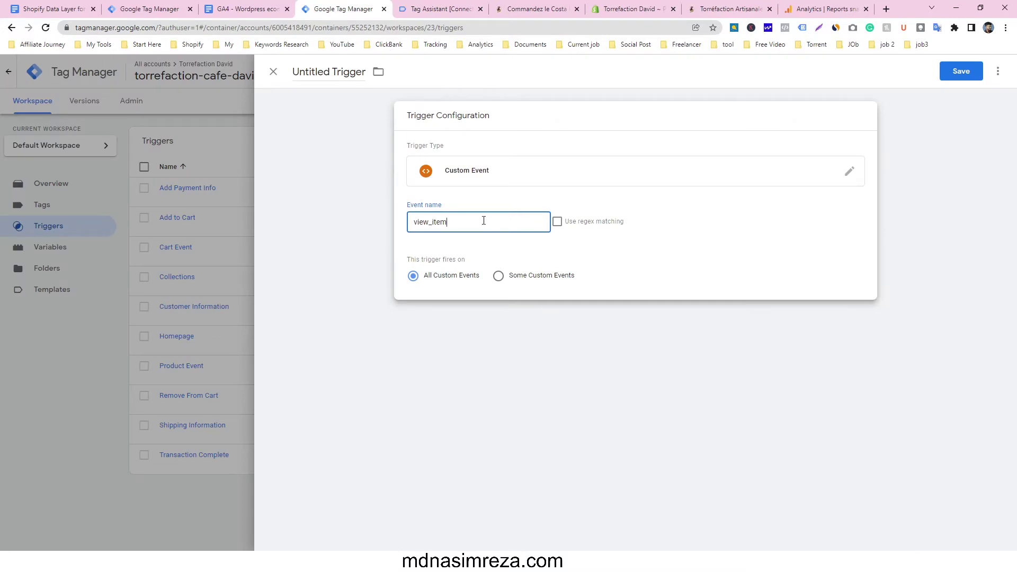
# Rename the trigger 'GA4 - View item Trigger' and save it.
pyautogui.moveTo(331, 74); pyautogui.dragTo(293, 73)
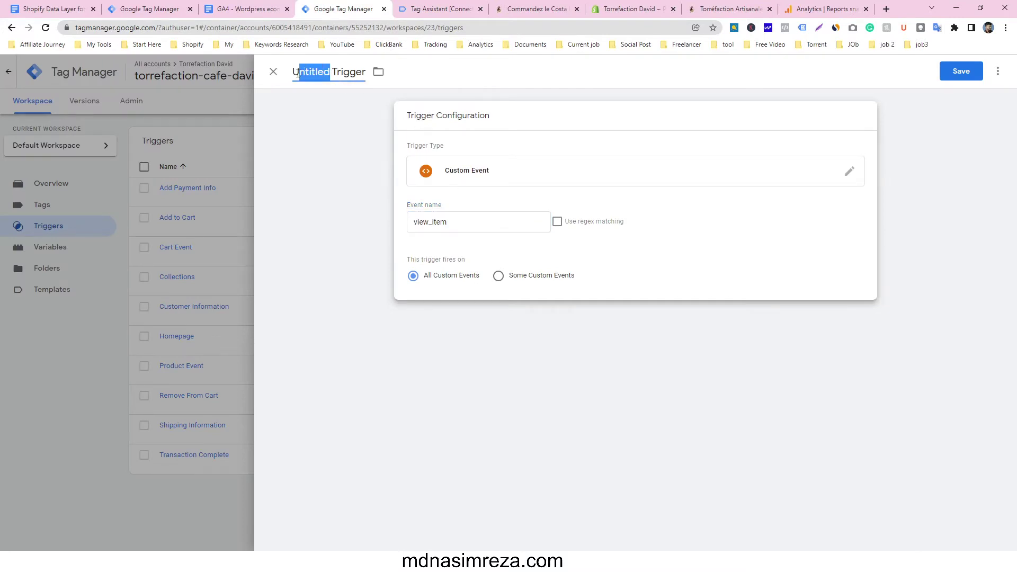
pyautogui.press('BackSpace')
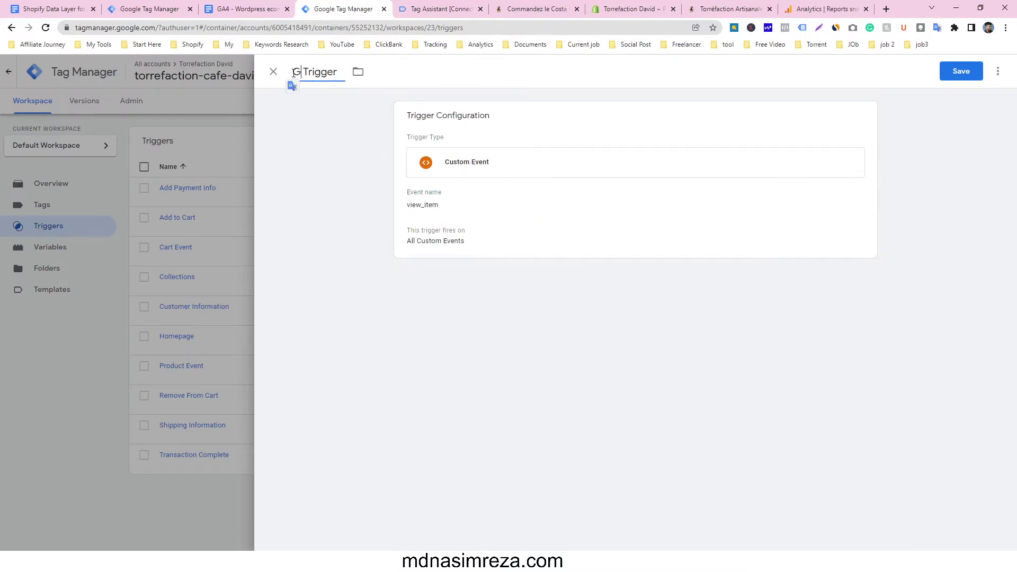
pyautogui.write('Ga')
pyautogui.press('BackSpace')
pyautogui.write('A4')
pyautogui.write('4')
pyautogui.write(' =')
pyautogui.press('BackSpace')
pyautogui.write('-')
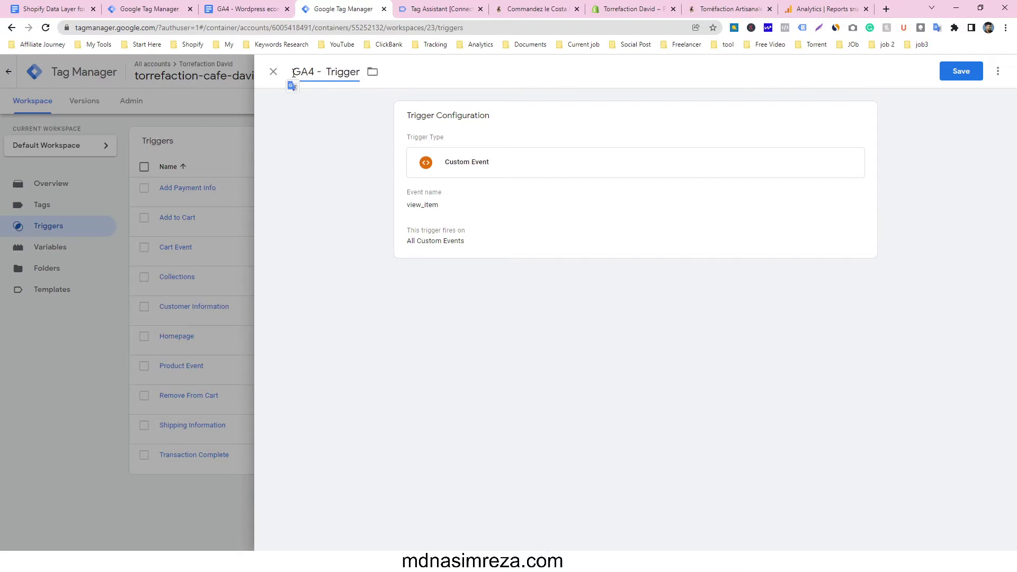
pyautogui.write(' VIew ite')
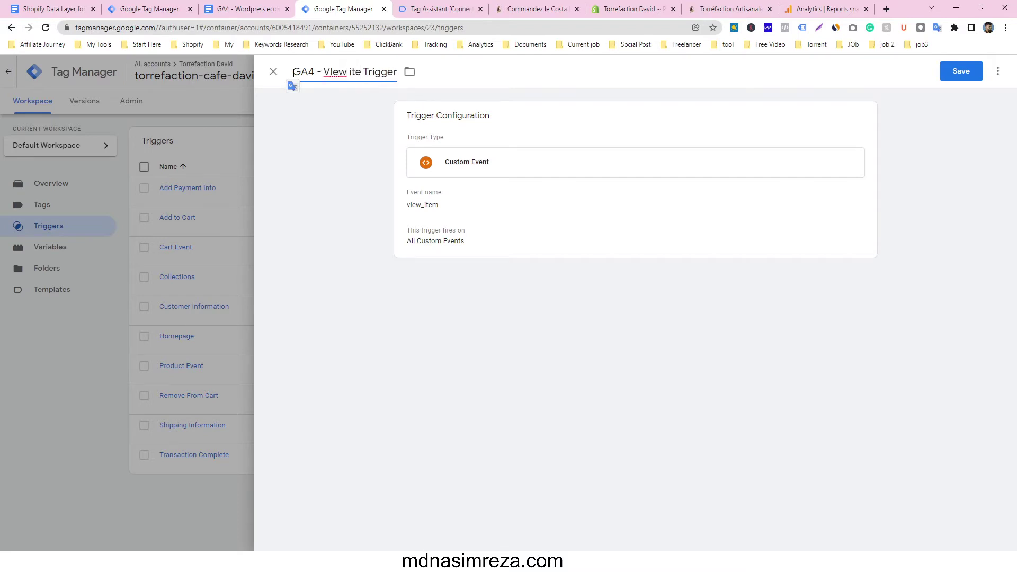
pyautogui.write('m')
pyautogui.click(972, 77)
pyautogui.click(971, 74)
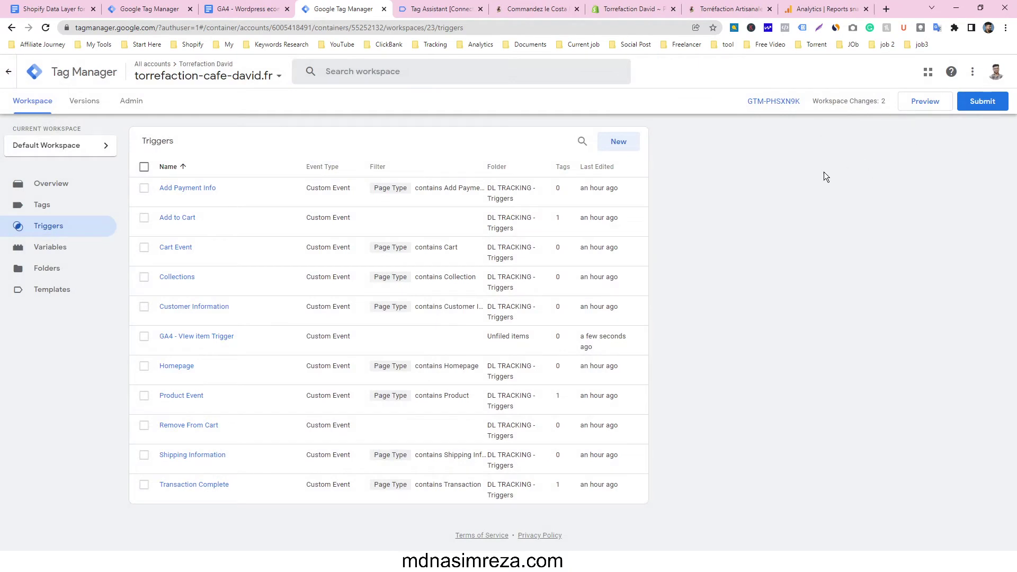
pyautogui.click(53, 215)
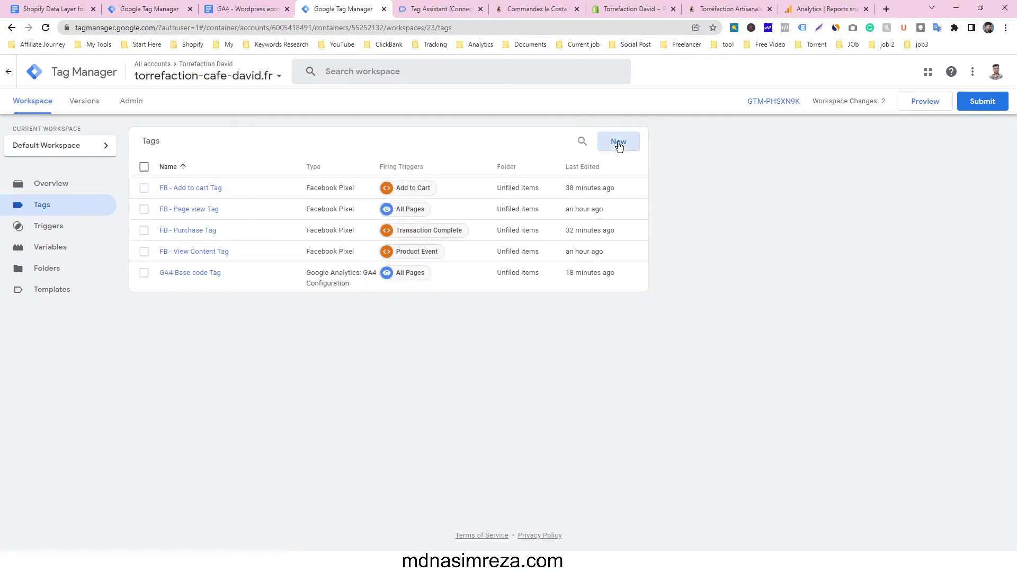
# Create a GA4 Event tag linked to the GA4 Base code Tag.
pyautogui.click(619, 143)
pyautogui.click(619, 146)
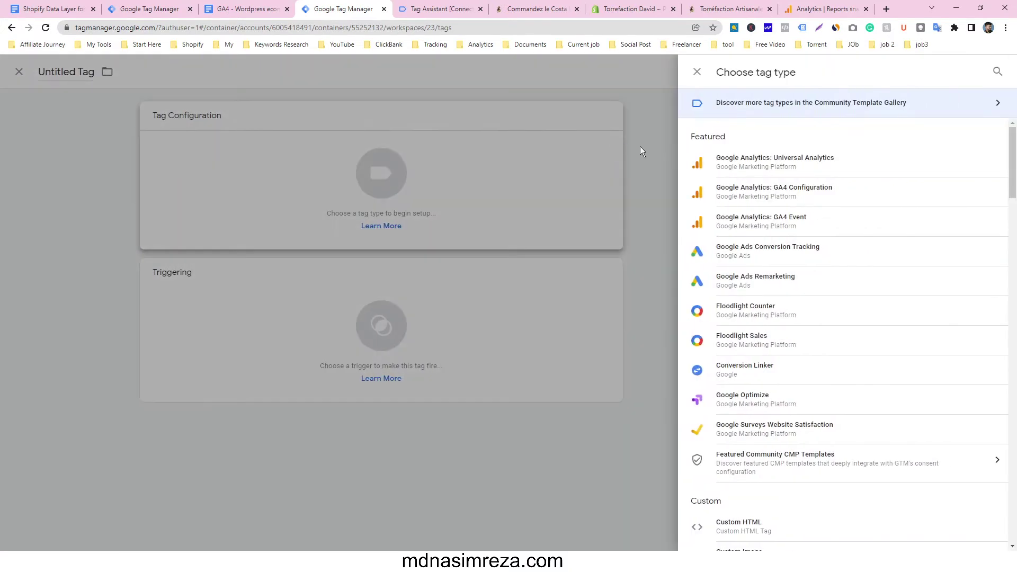
pyautogui.click(802, 227)
pyautogui.click(515, 220)
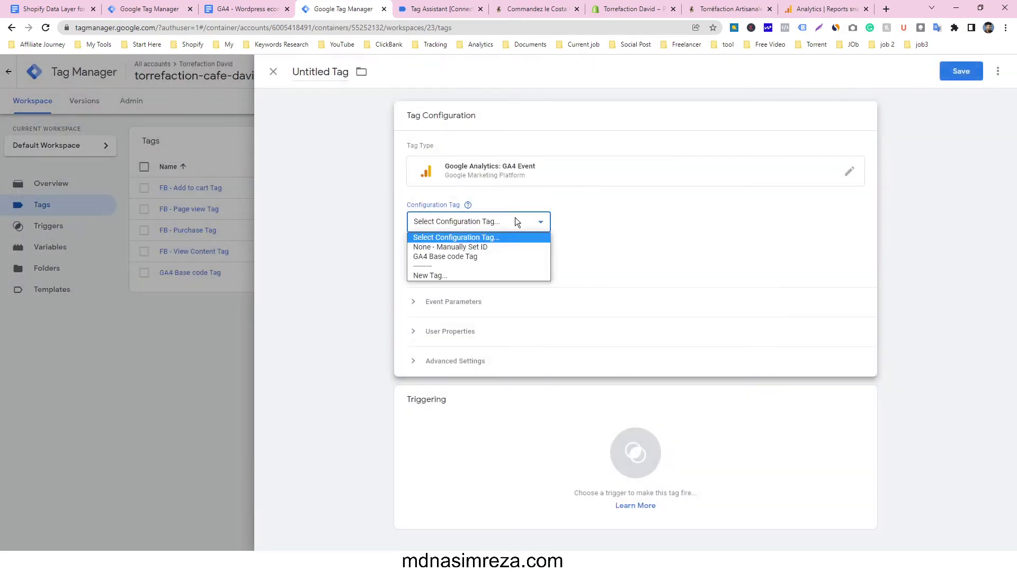
pyautogui.click(475, 256)
pyautogui.click(473, 267)
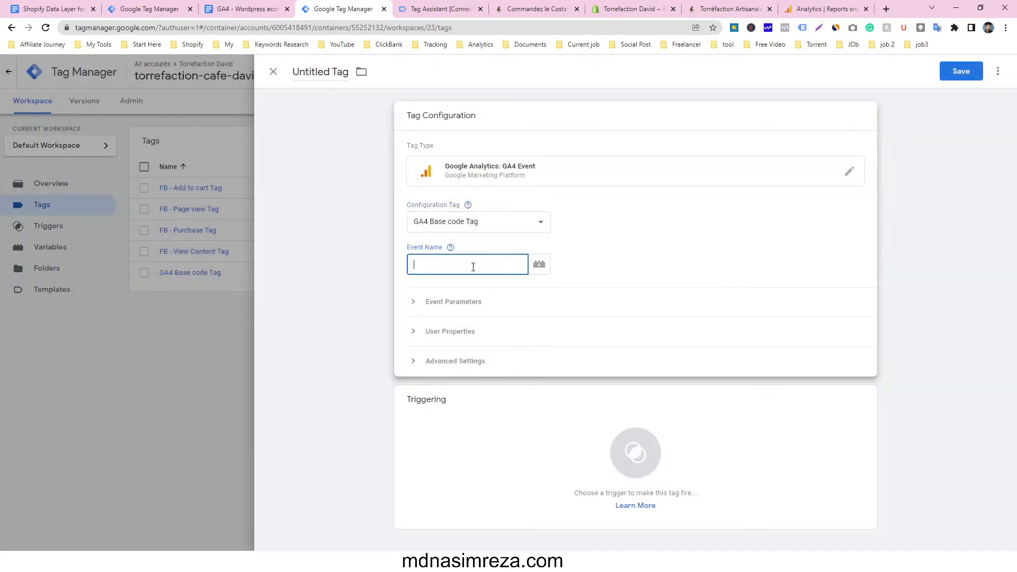
# Set the tag's Event Name to view_item.
pyautogui.click(247, 9)
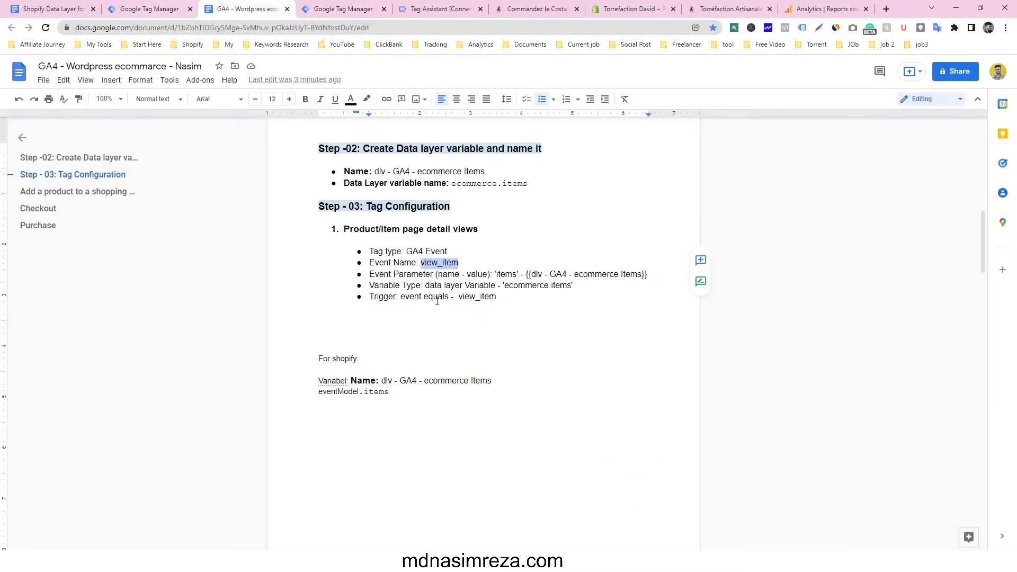
pyautogui.click(357, 6)
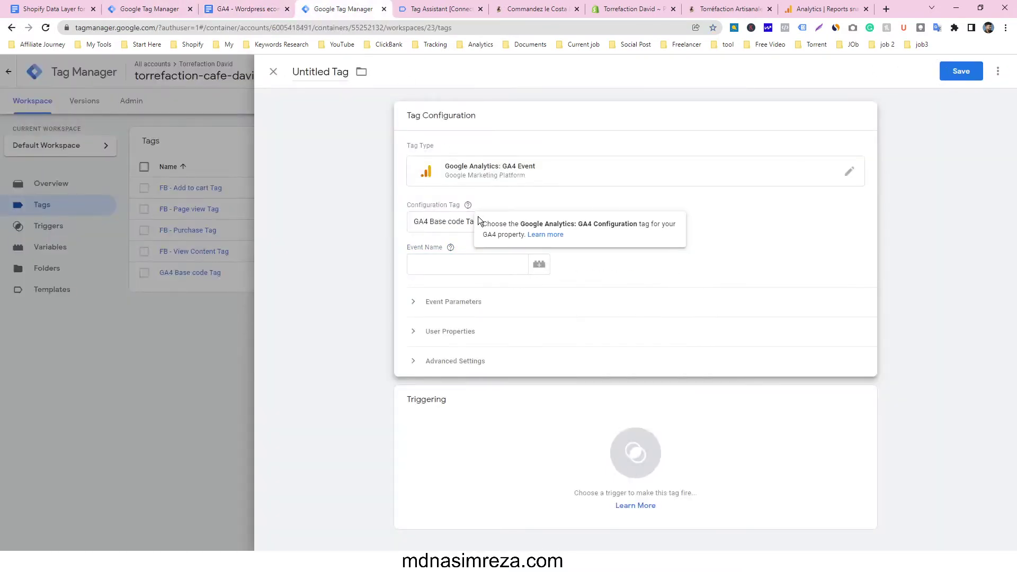
pyautogui.click(465, 263)
pyautogui.hotkey('ctrl', 'v')
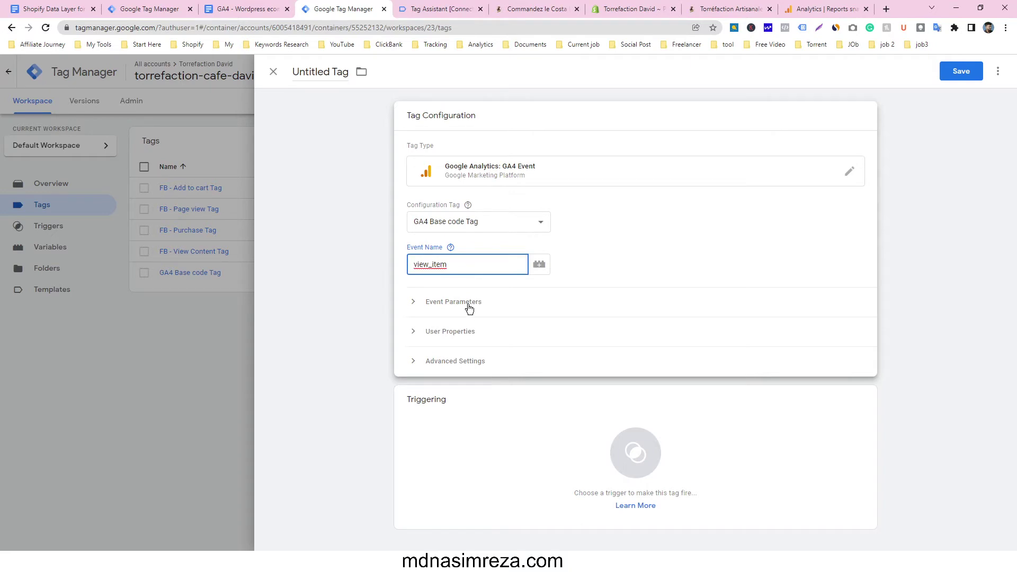
# Add an event parameter items with value {{dlv - GA4 - ecommerce Items}}.
pyautogui.click(469, 303)
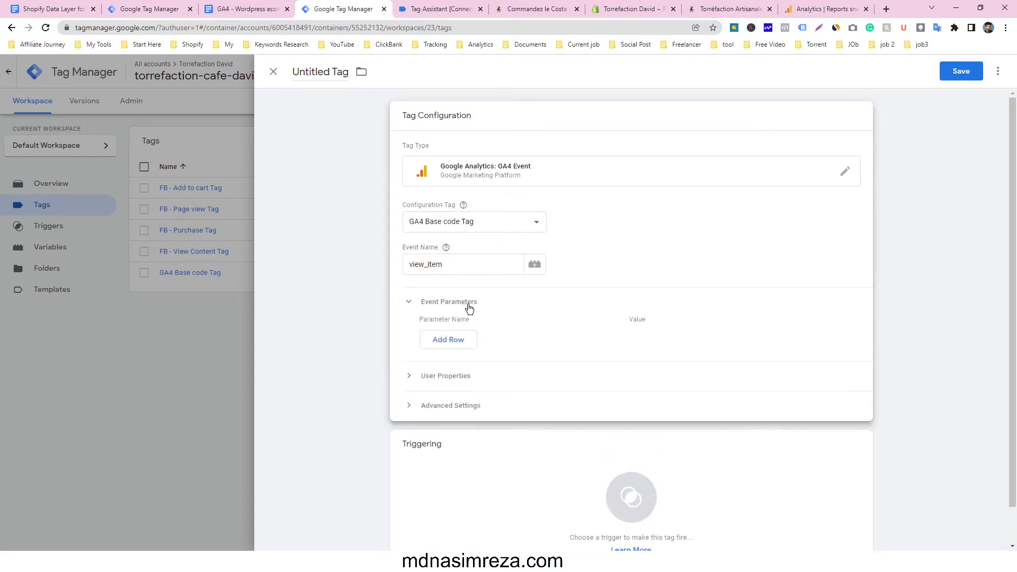
pyautogui.click(460, 337)
pyautogui.click(537, 338)
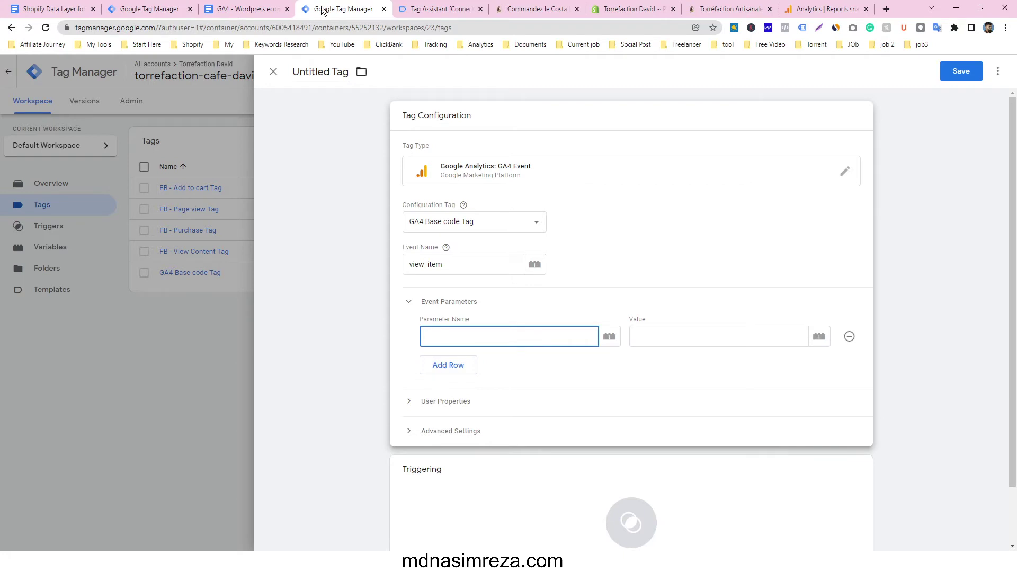
pyautogui.click(248, 6)
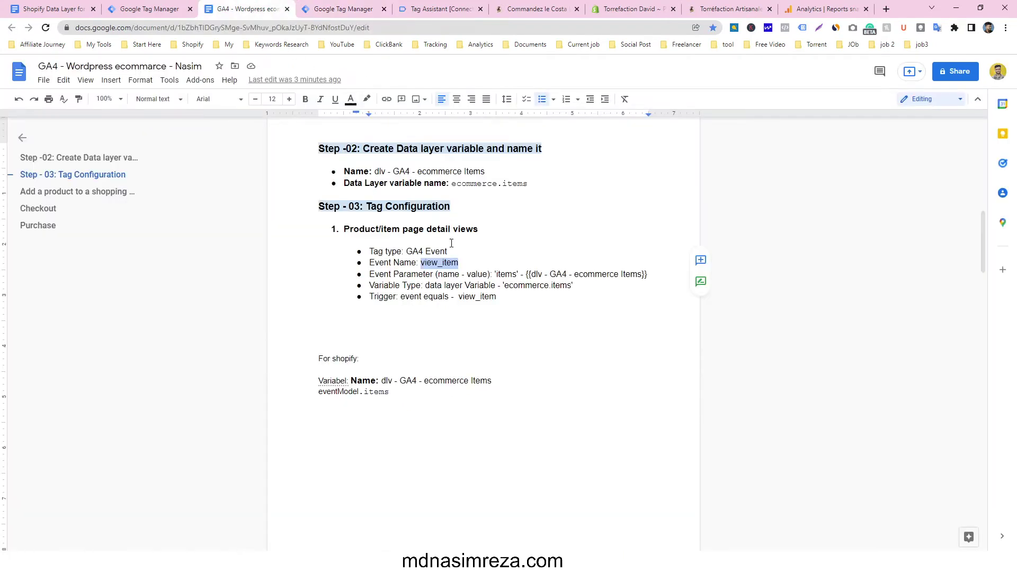
pyautogui.moveTo(499, 275); pyautogui.dragTo(518, 275)
pyautogui.hotkey('ctrl', 'c')
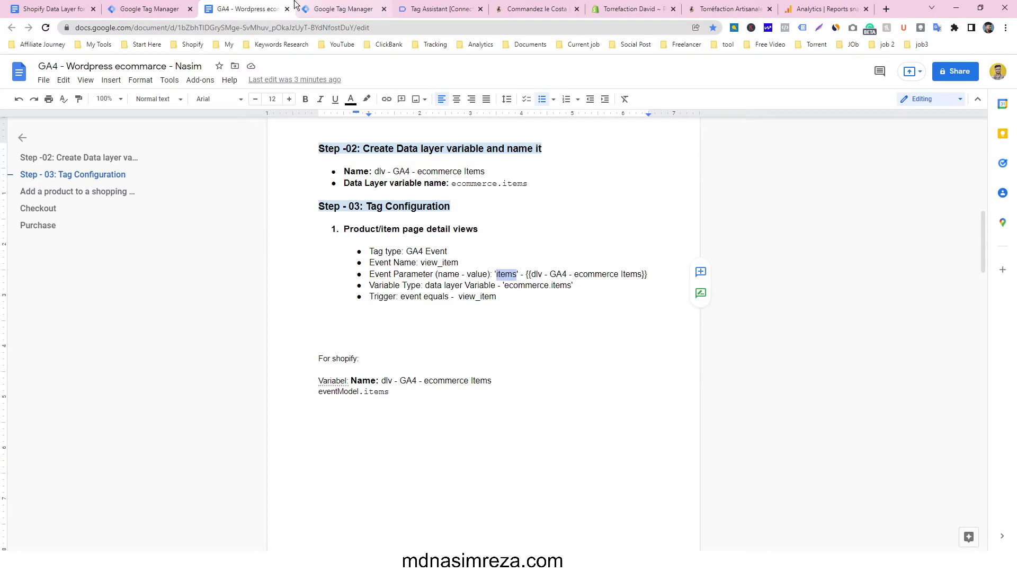
pyautogui.click(339, 9)
pyautogui.hotkey('ctrl', 'v')
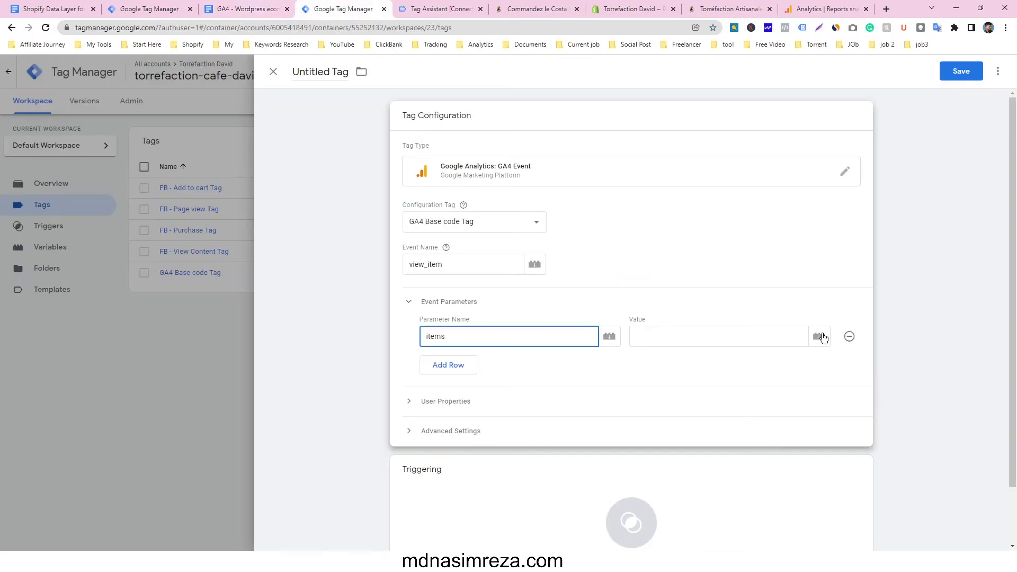
pyautogui.click(819, 336)
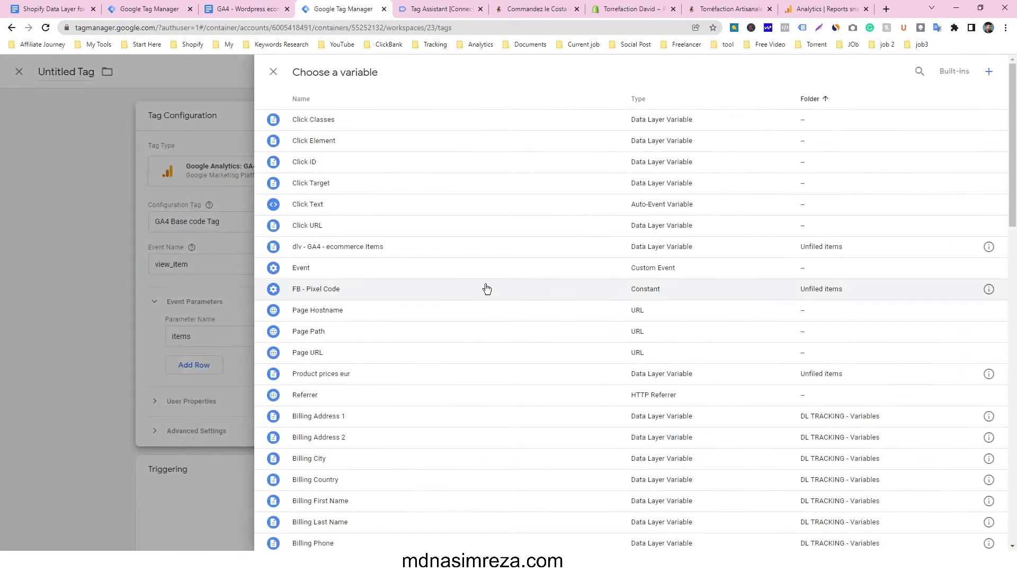
pyautogui.click(446, 253)
pyautogui.scroll(-1, 461, 318)
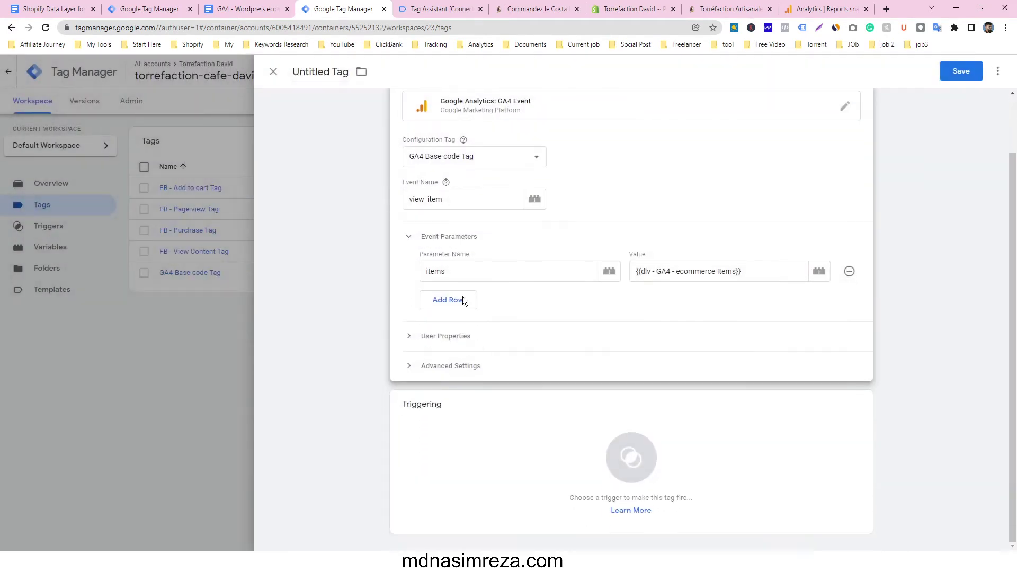
pyautogui.click(508, 456)
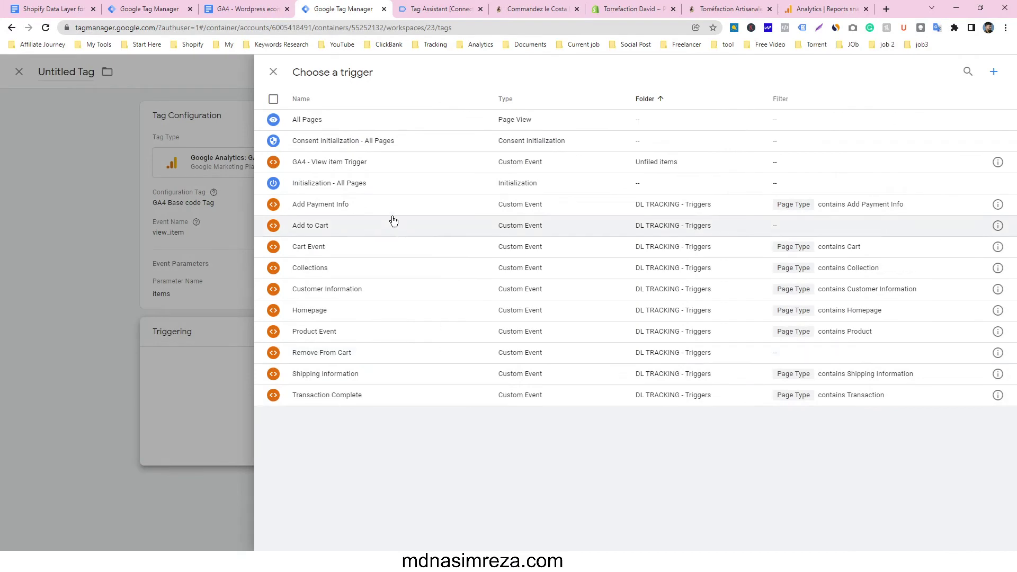
# Attach GA4 - View item Trigger, save the tag as 'GA4 - View Items Tag', and begin submitting.
pyautogui.click(361, 162)
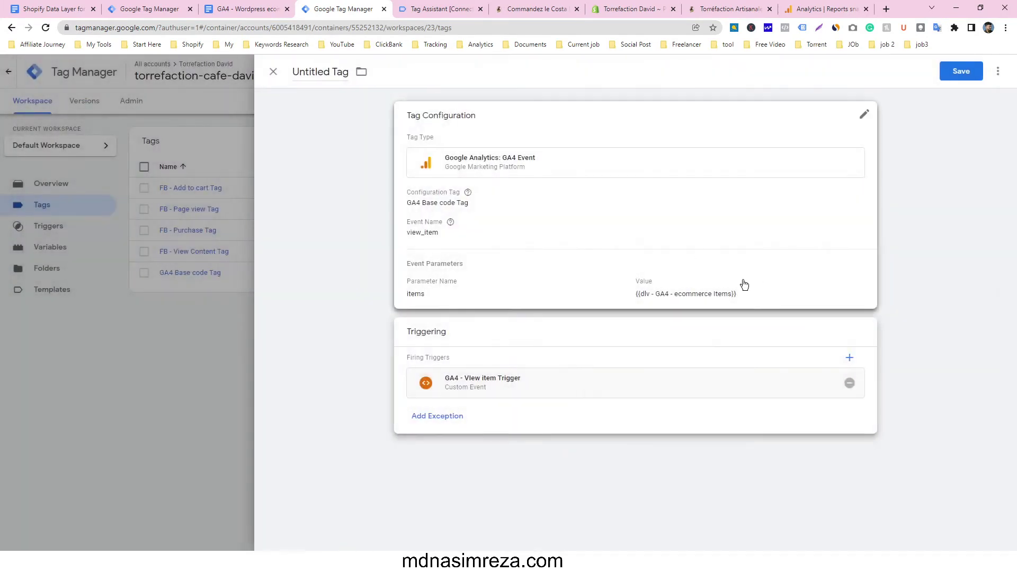
pyautogui.moveTo(330, 71); pyautogui.dragTo(292, 68)
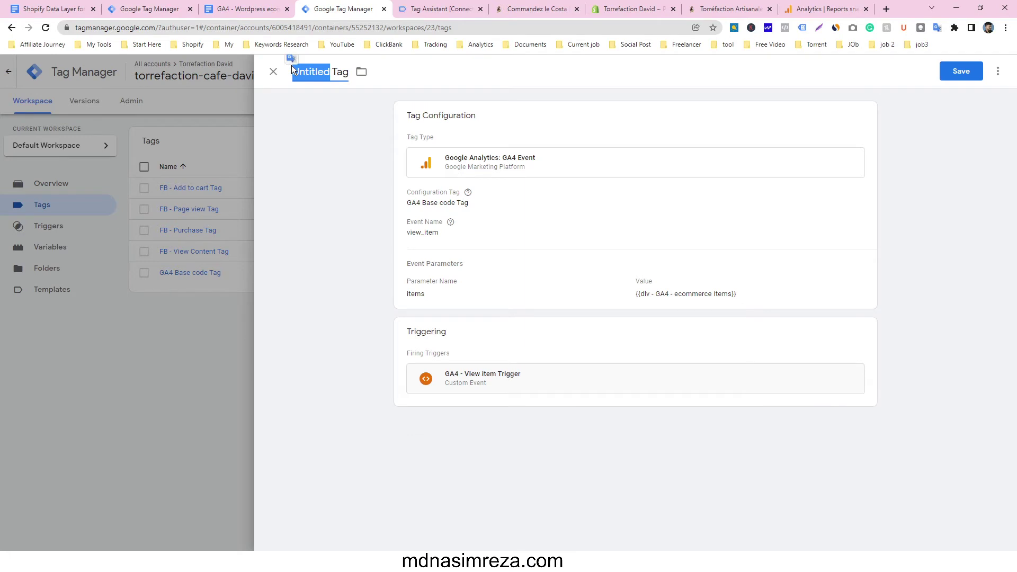
pyautogui.write('GA4')
pyautogui.write(' -')
pyautogui.write(' View ')
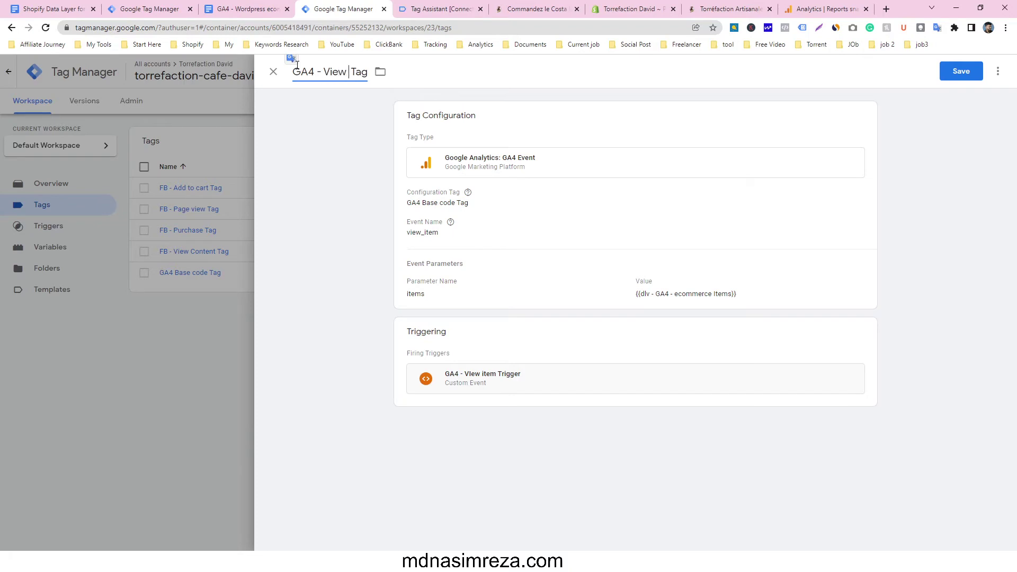
pyautogui.write('Items')
pyautogui.click(969, 71)
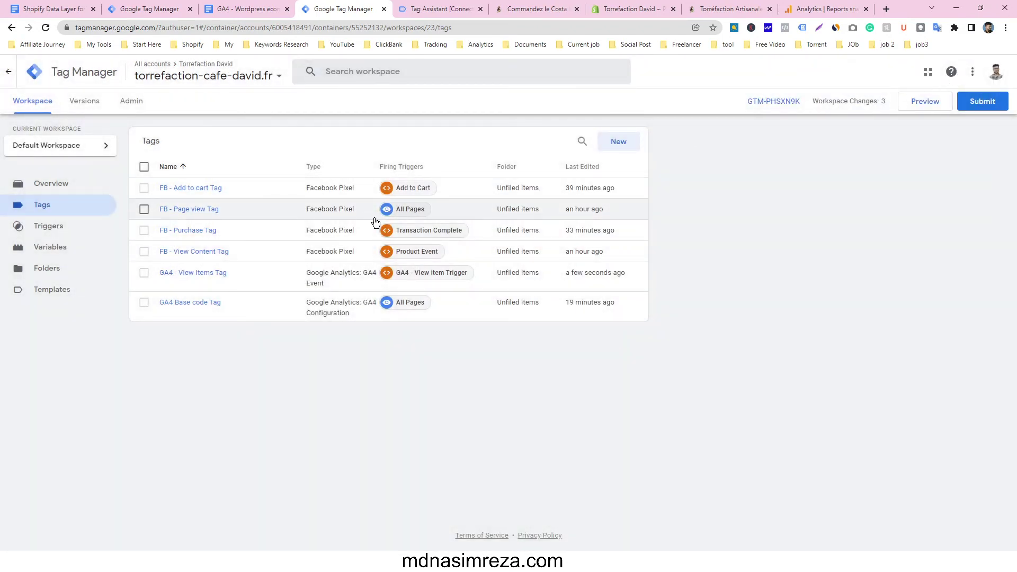
pyautogui.click(983, 102)
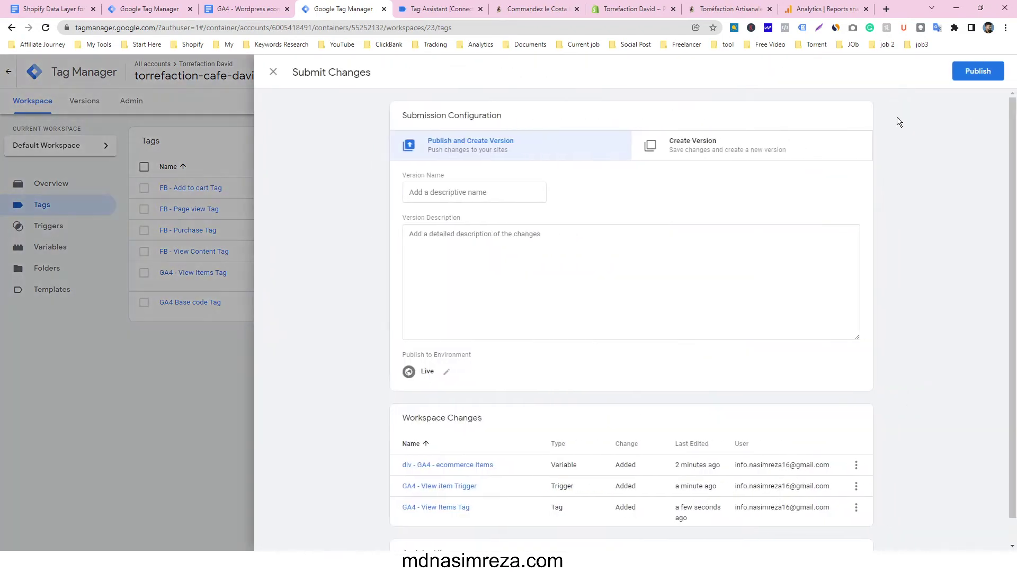
# Publish the changes as Version 23 named 'view it', then return to the workspace Tags list.
pyautogui.click(490, 194)
pyautogui.write('view it')
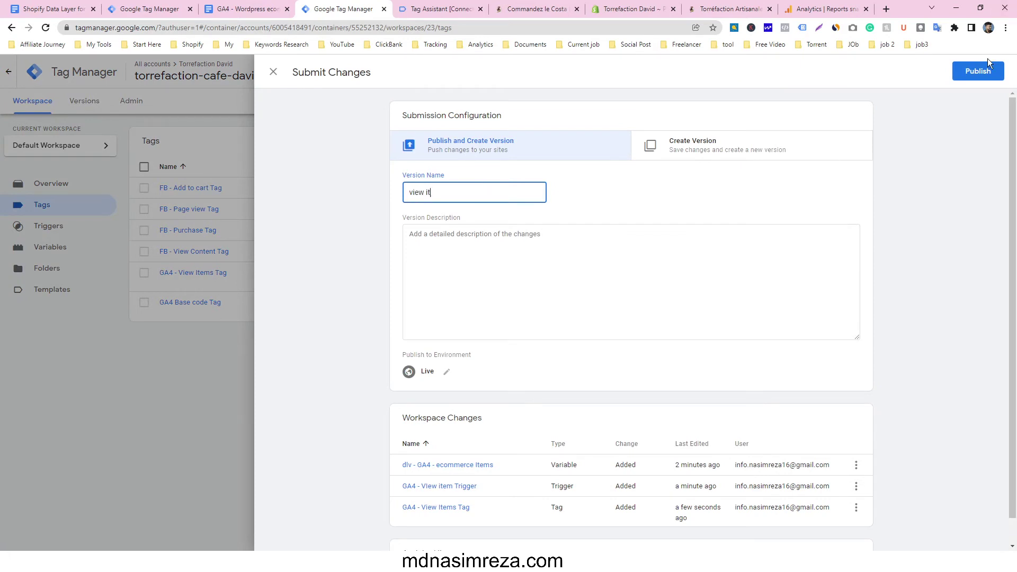
pyautogui.click(978, 72)
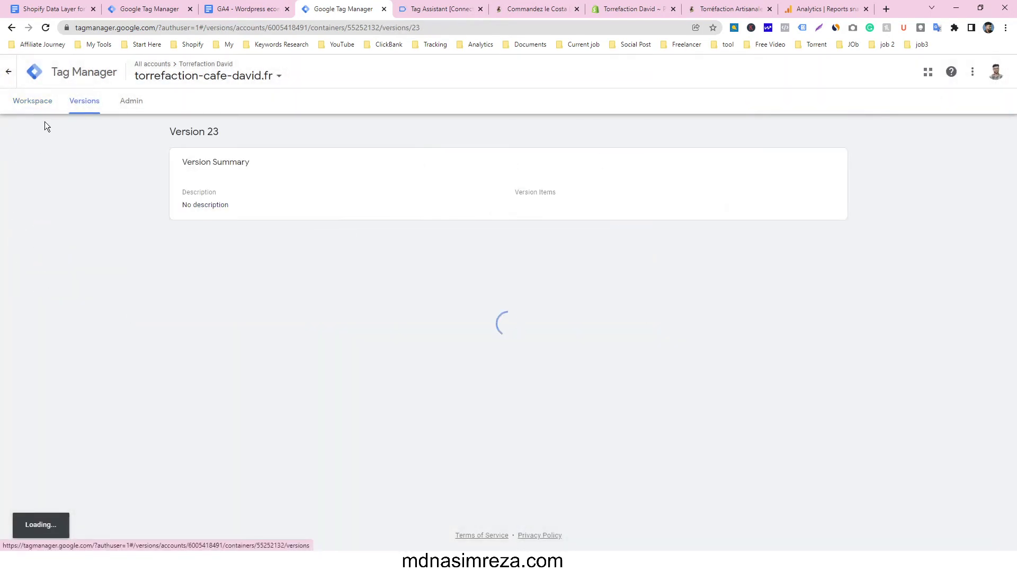
pyautogui.click(48, 109)
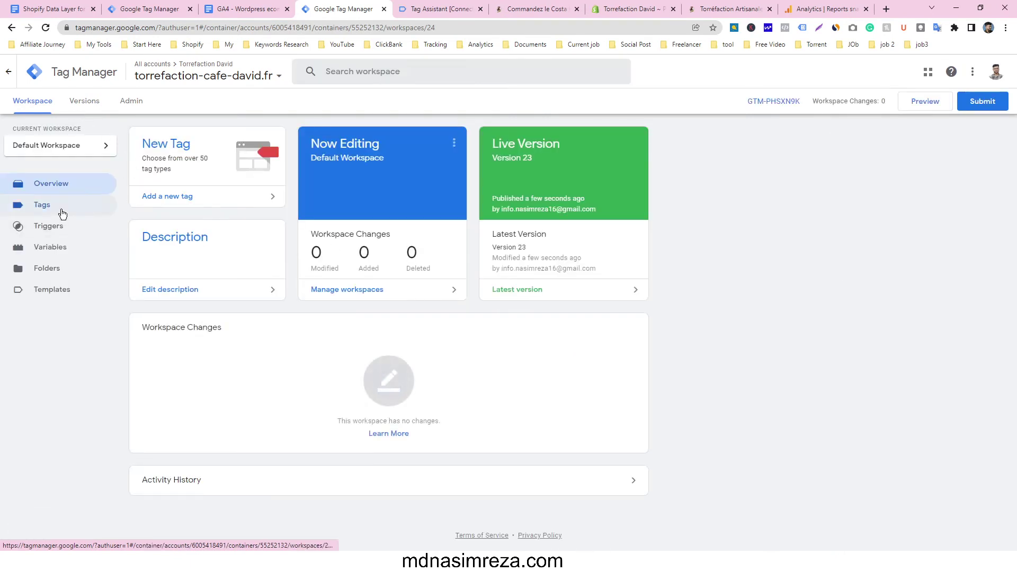
pyautogui.click(63, 213)
# Review which tags fired in Tag Assistant's page summary.
pyautogui.click(428, 5)
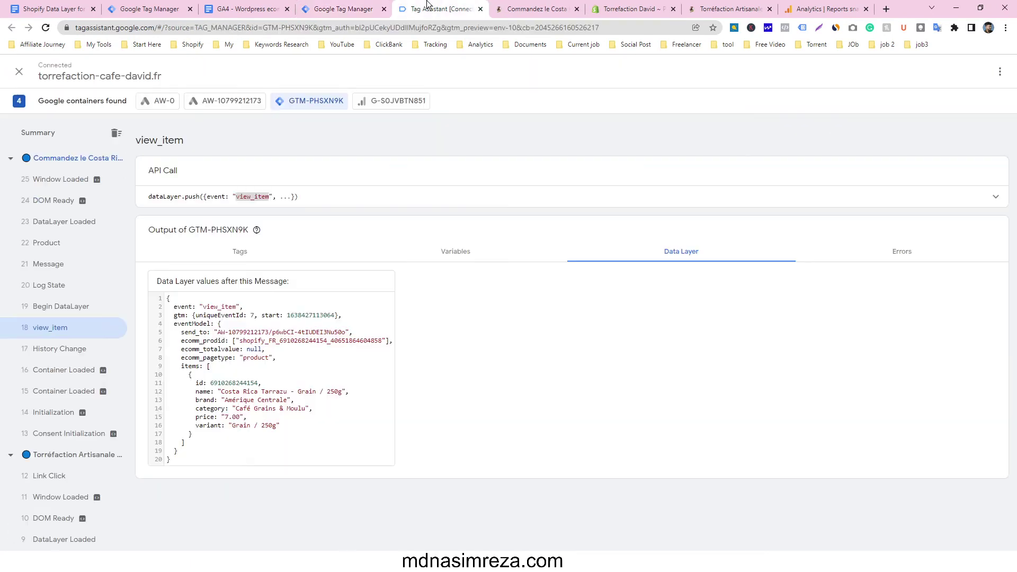
pyautogui.click(79, 132)
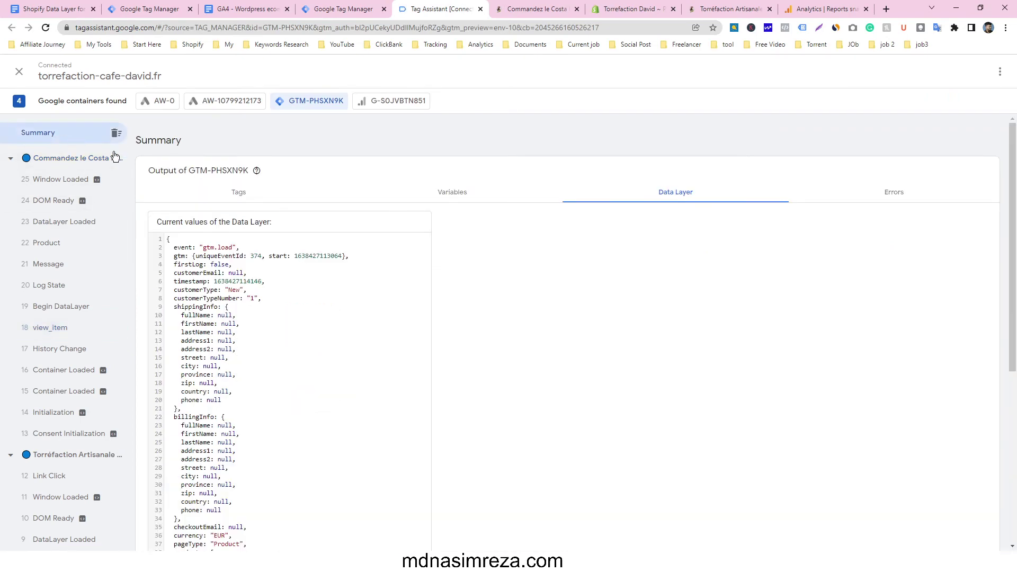
pyautogui.click(239, 193)
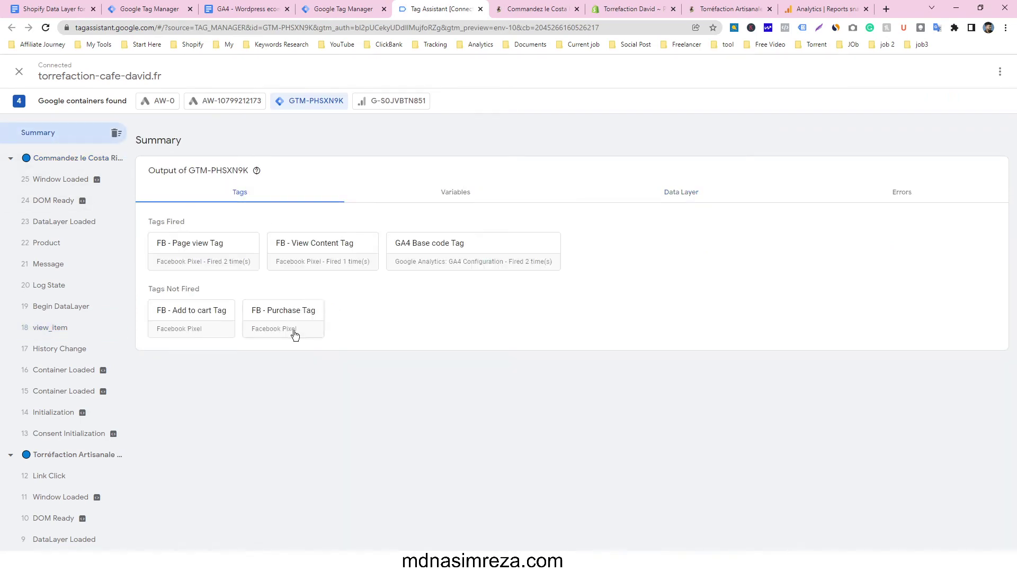
# Browse from the shop homepage to the Coffret Découverte Moka product page.
pyautogui.click(518, 8)
pyautogui.click(505, 116)
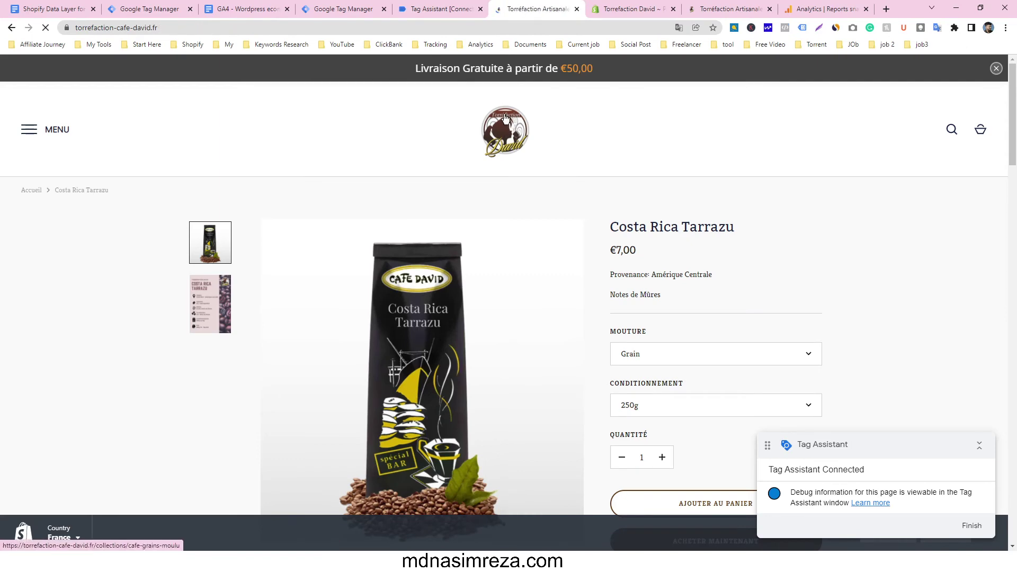
pyautogui.scroll(-10, 523, 185)
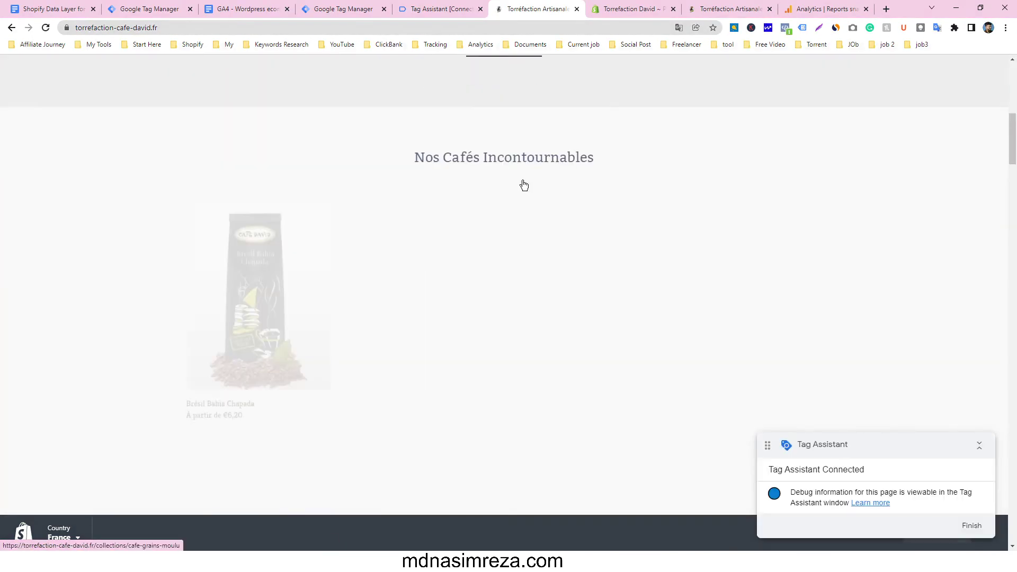
pyautogui.scroll(-4, 523, 184)
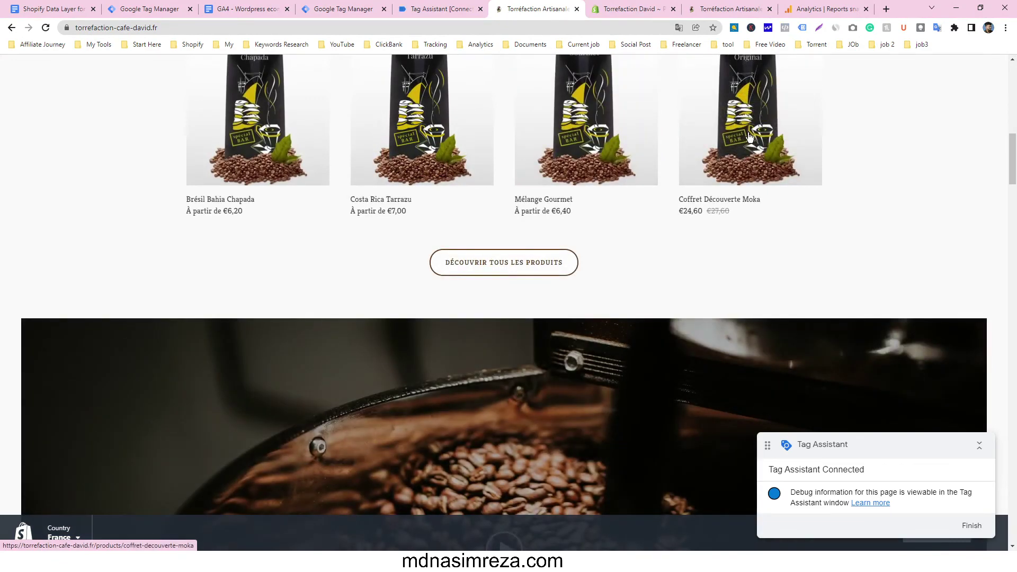
pyautogui.click(750, 138)
# Confirm GA4 - View Items Tag fired on the Moka page's view_item event.
pyautogui.hotkey('ctrl', 'shift', 'Tab')
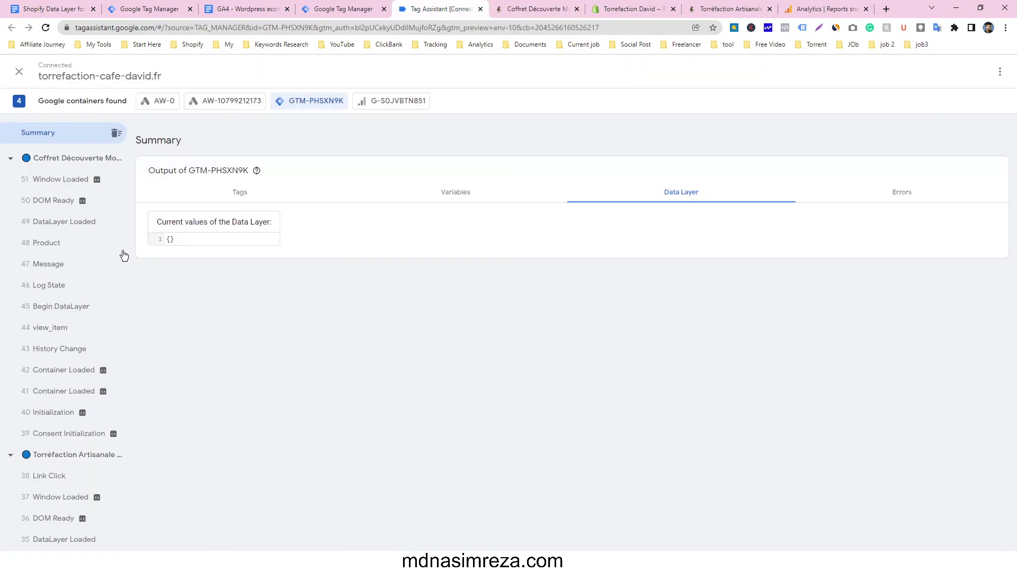
pyautogui.click(65, 329)
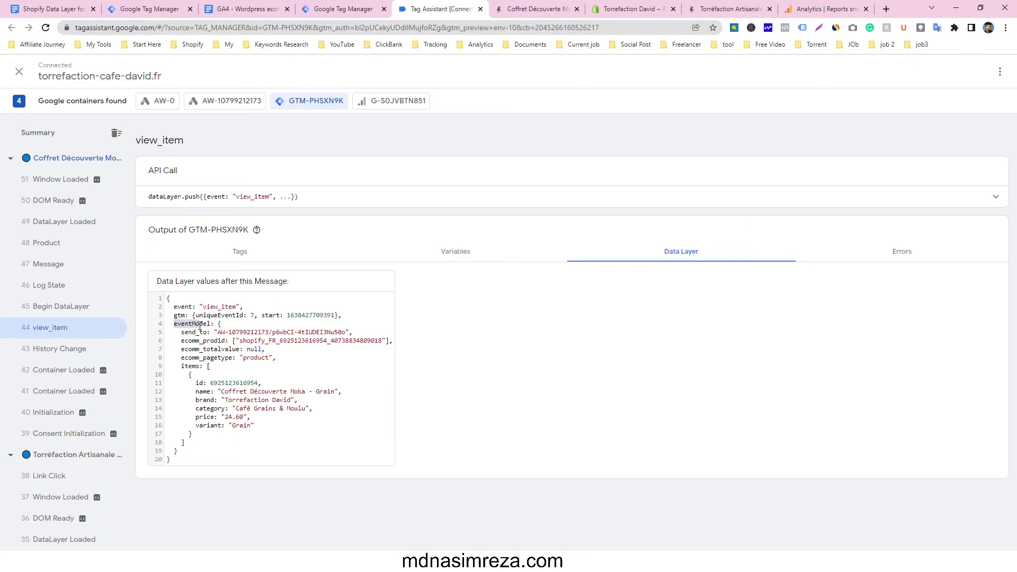
pyautogui.click(246, 257)
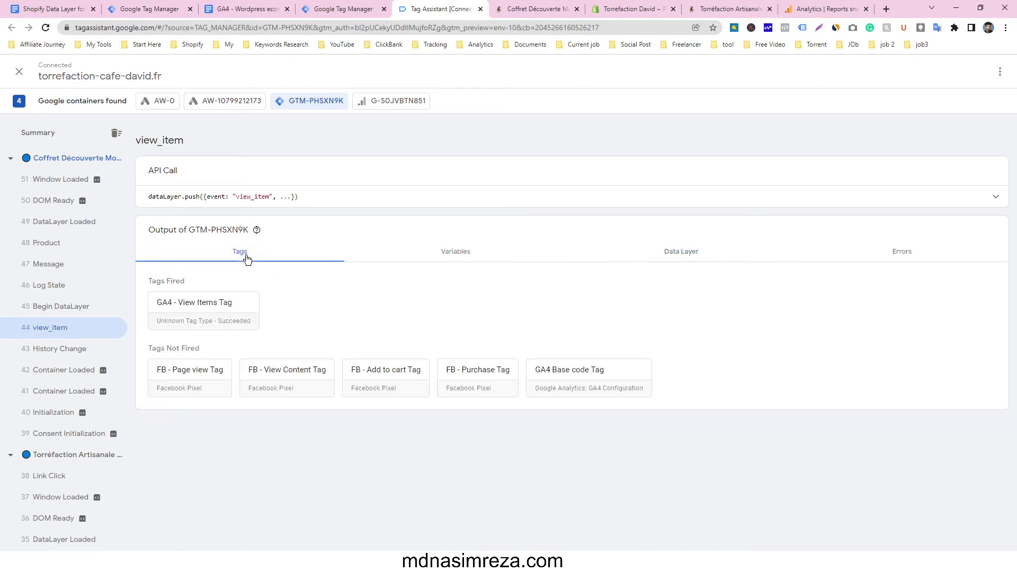
pyautogui.click(208, 318)
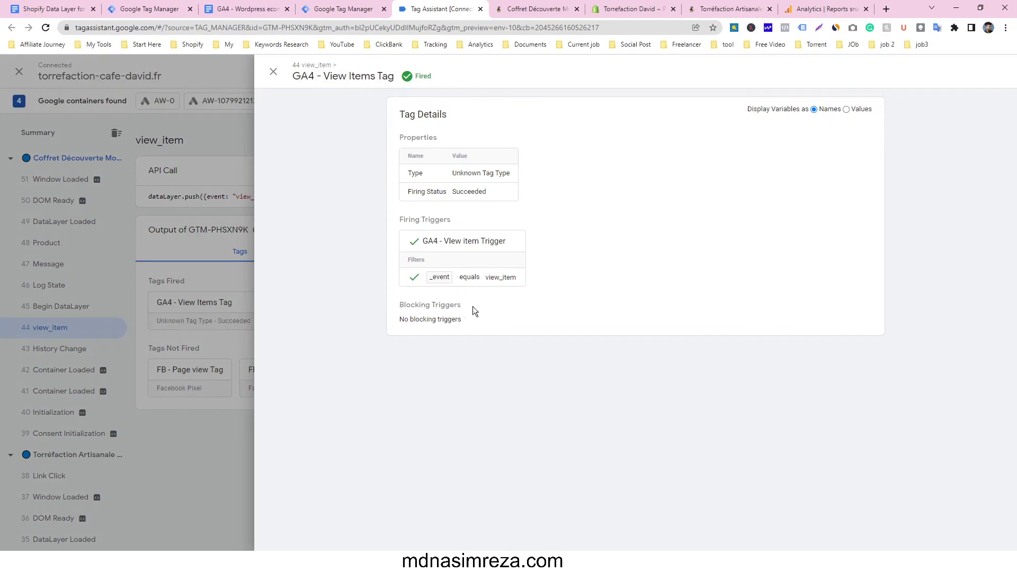
pyautogui.click(148, 335)
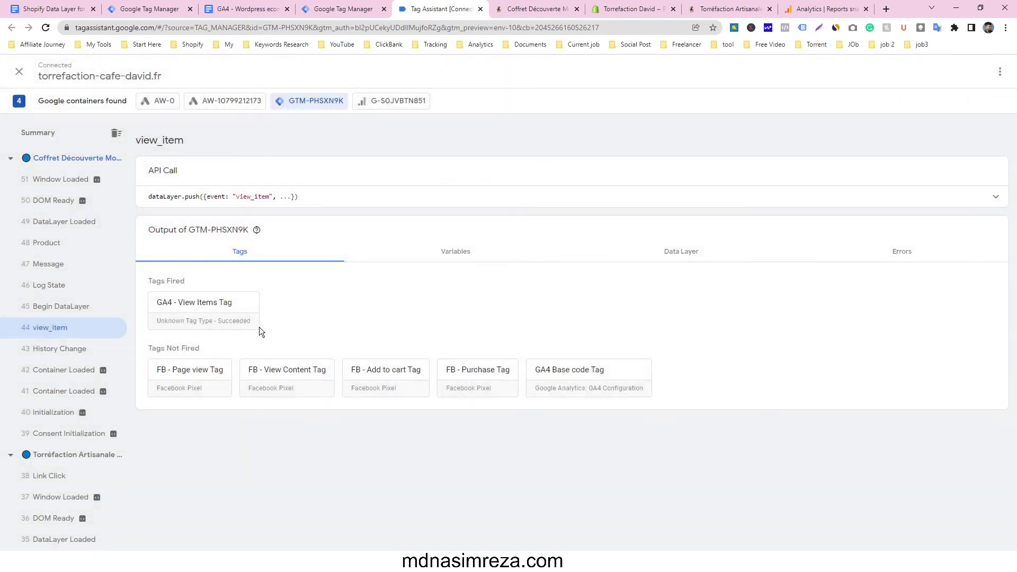
# Check that dlv - GA4 - ecommerce Items holds the Coffret Découverte Moka - Grain item.
pyautogui.click(456, 251)
pyautogui.scroll(-2, 466, 268)
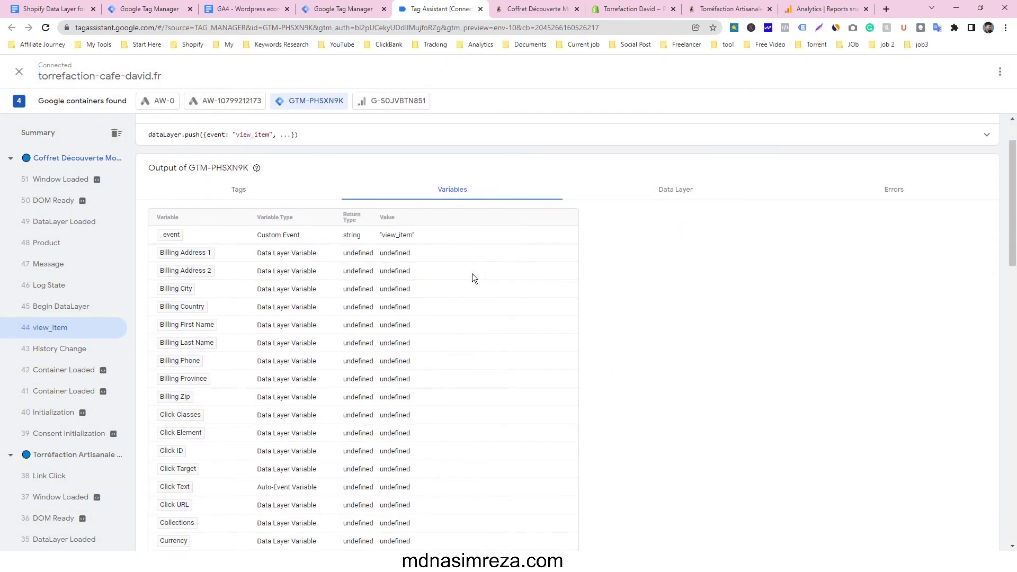
pyautogui.scroll(-5, 471, 272)
pyautogui.scroll(-5, 475, 268)
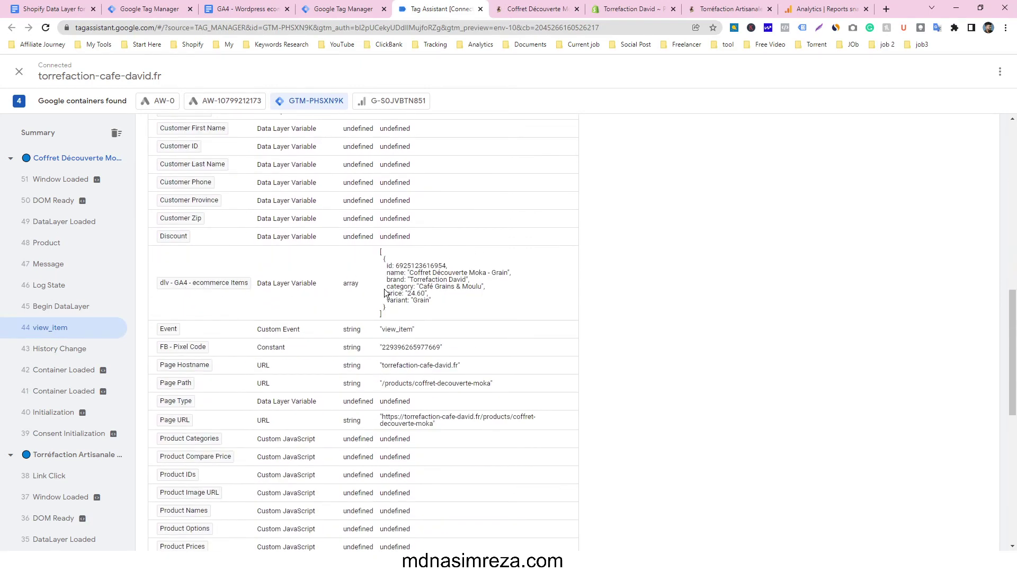
pyautogui.moveTo(387, 266); pyautogui.dragTo(440, 301)
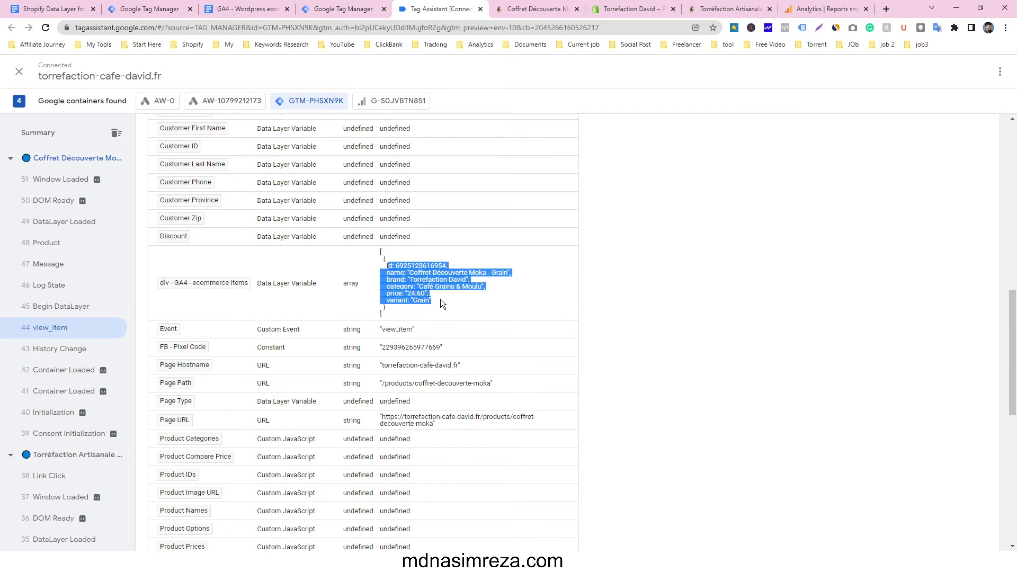
pyautogui.click(476, 290)
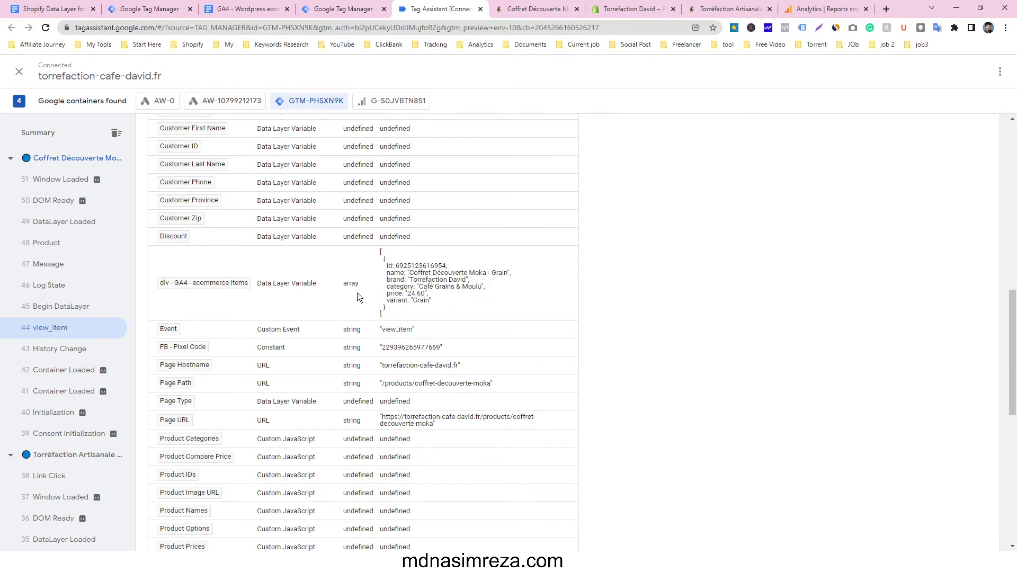
pyautogui.scroll(2, 672, 225)
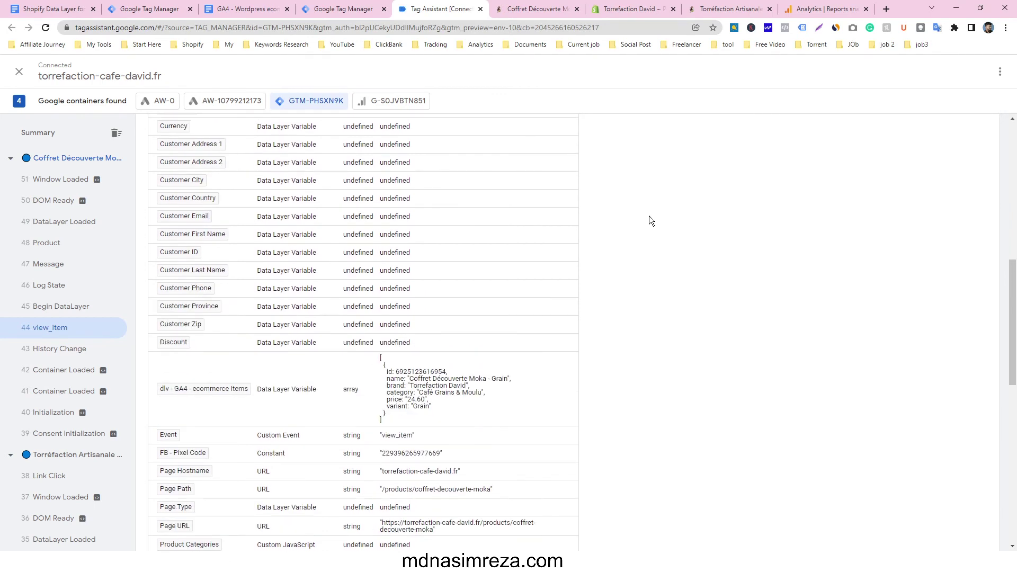
pyautogui.scroll(5, 623, 220)
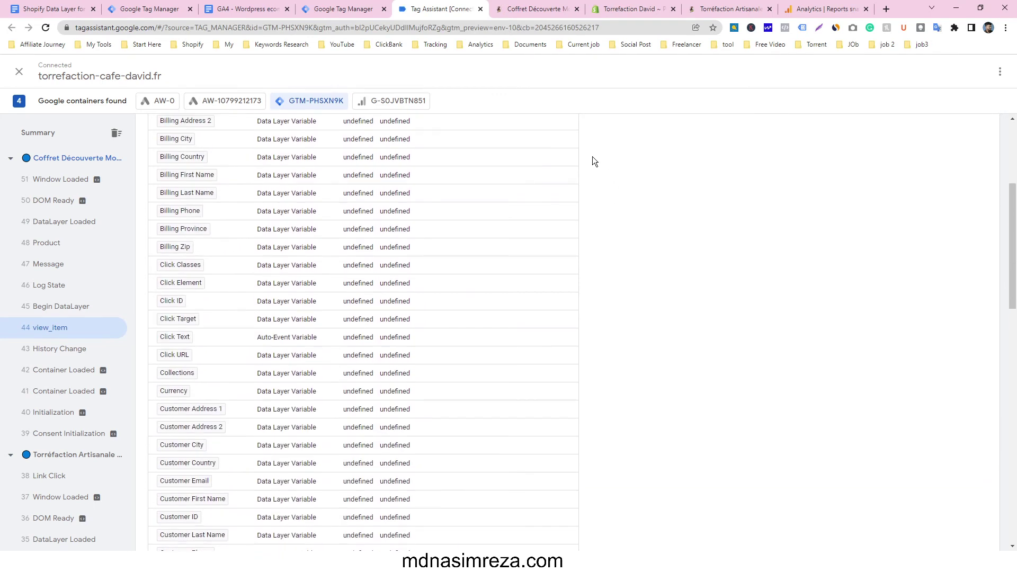